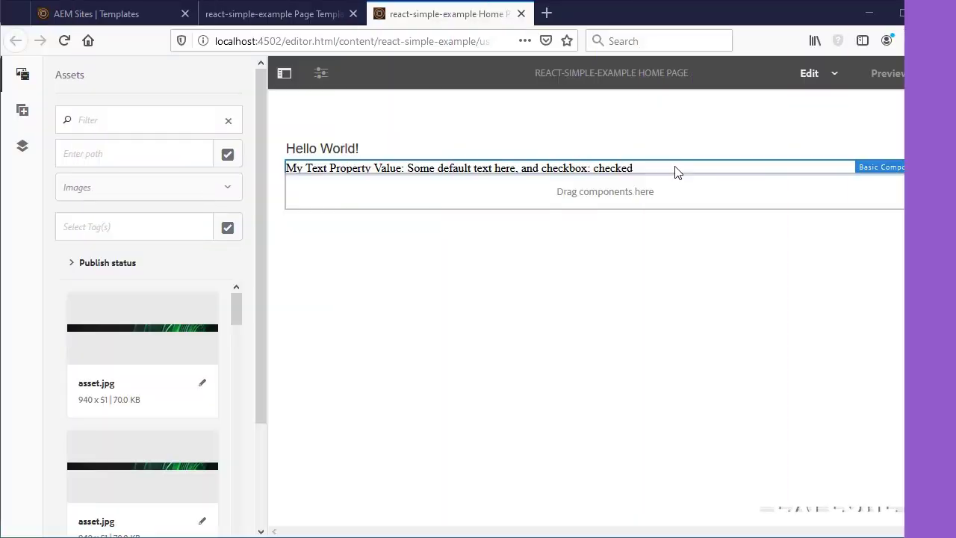
Append ' - changed' to the Basic Component's Text so it reads 'Some default text here - changed'.
{"action": "double_click", "coordinate": [676, 171]}
{"action": "left_click", "coordinate": [517, 182]}
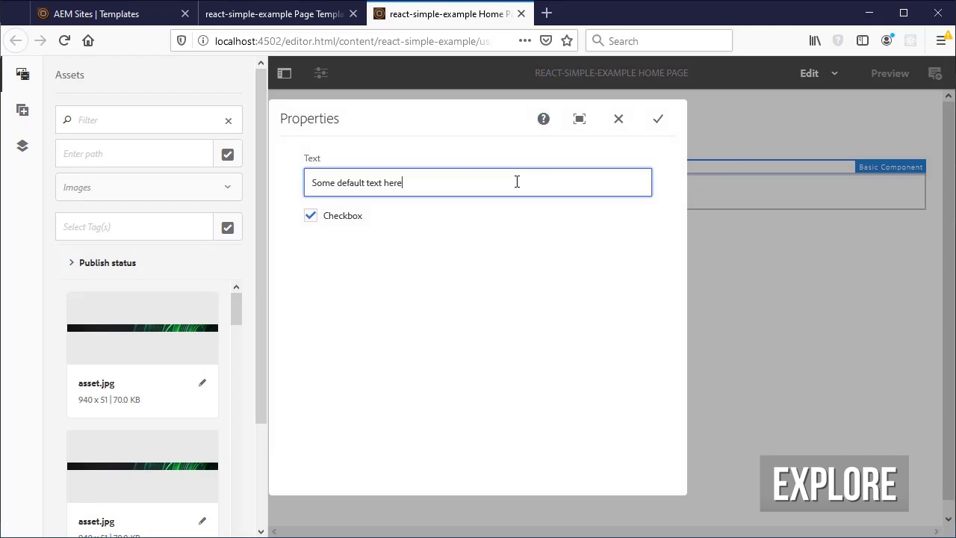
{"action": "type", "text": "-"}
{"action": "key", "text": "Down"}
{"action": "key", "text": "Return"}
{"action": "left_click", "coordinate": [657, 119]}
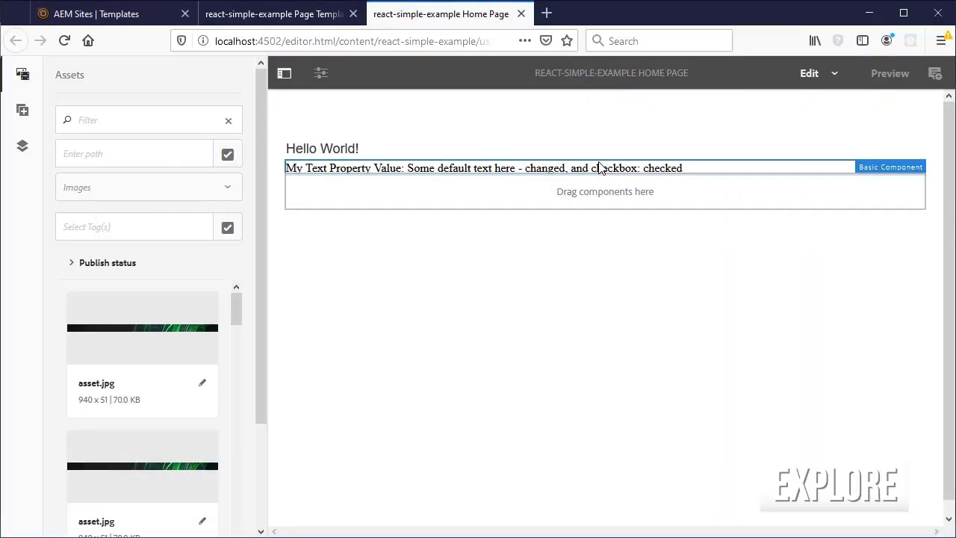
With the DevTools Network panel recording, re-edit and save the Basic Component's text.
{"action": "key", "text": "ctrl+shift+i"}
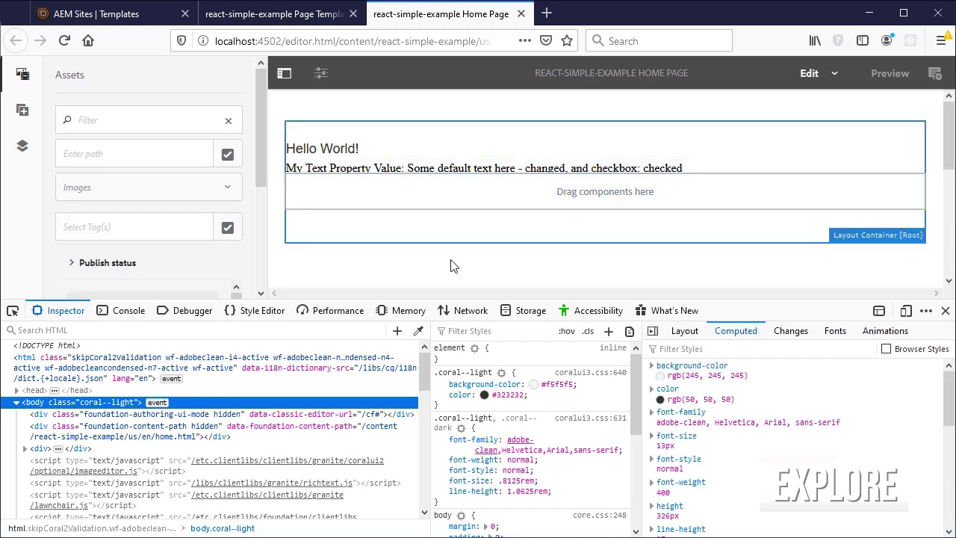
{"action": "left_click", "coordinate": [462, 309]}
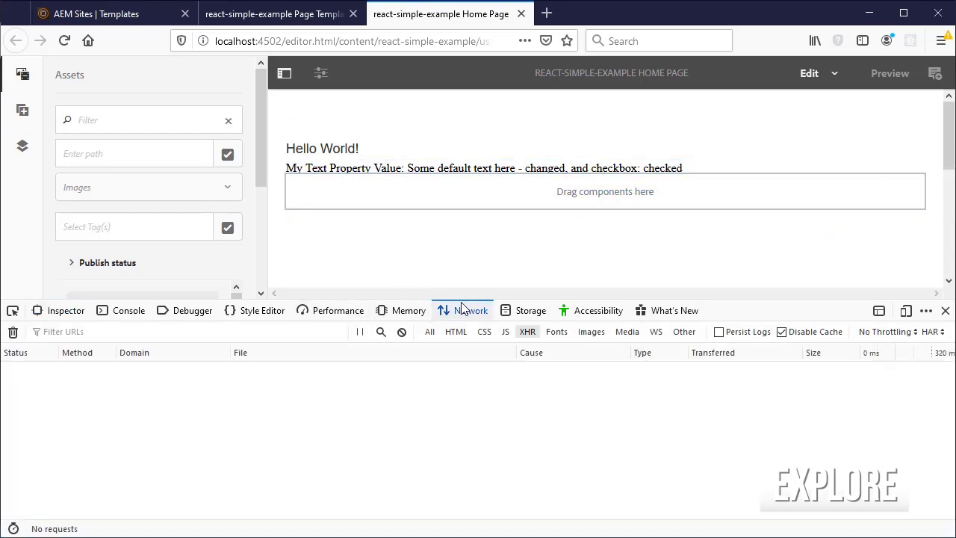
{"action": "left_click", "coordinate": [478, 173]}
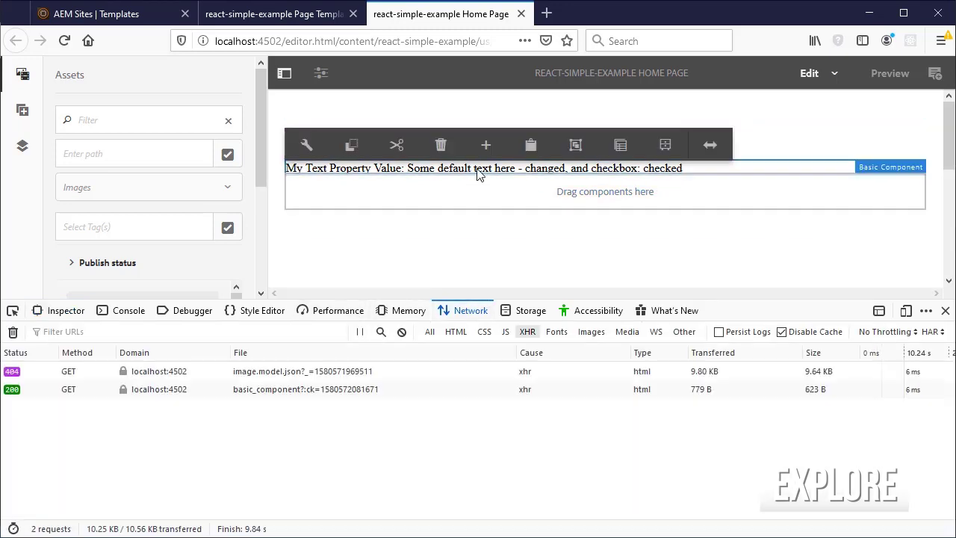
{"action": "double_click", "coordinate": [478, 172]}
{"action": "left_click", "coordinate": [486, 150]}
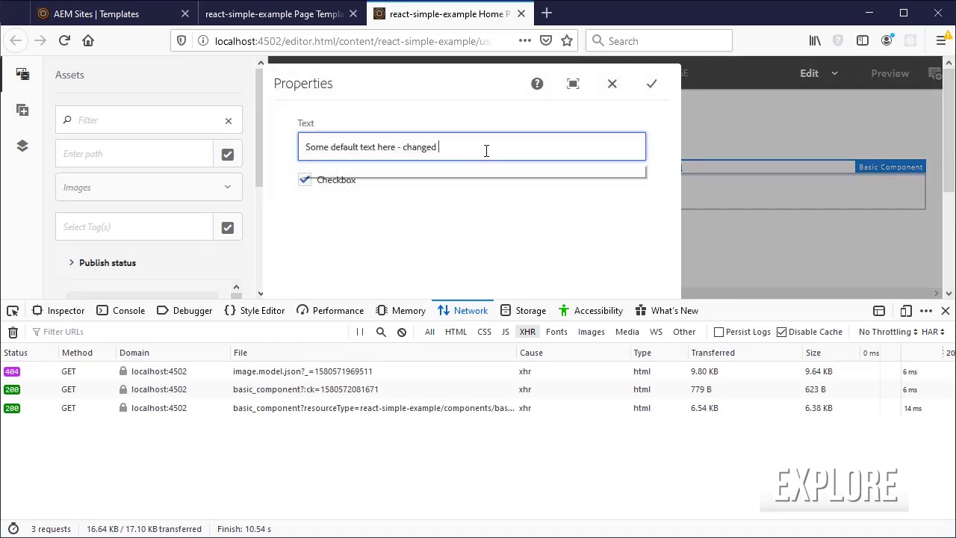
{"action": "left_click", "coordinate": [649, 84]}
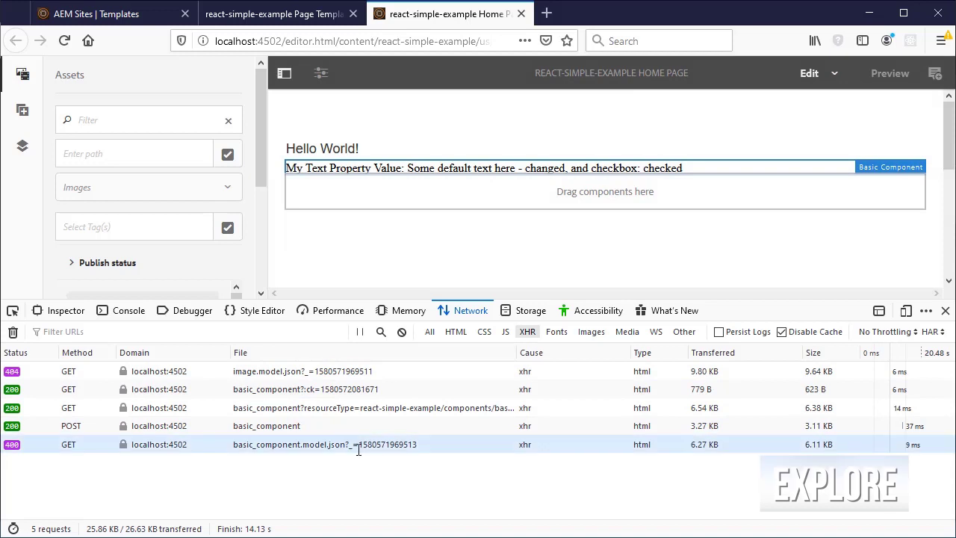
Inspect the failing 400 basic_component.model.json response and open that request in its own tab.
{"action": "left_click", "coordinate": [353, 444]}
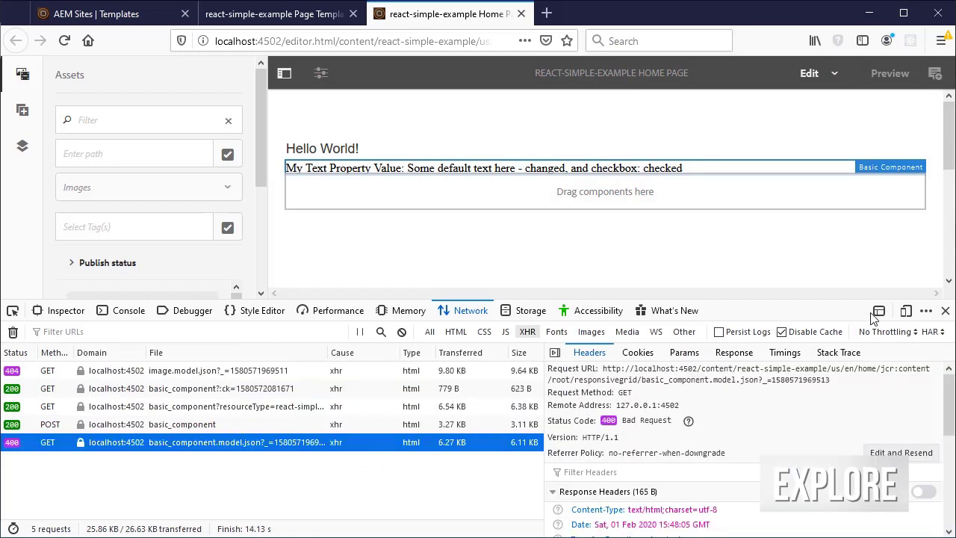
{"action": "left_click", "coordinate": [734, 354]}
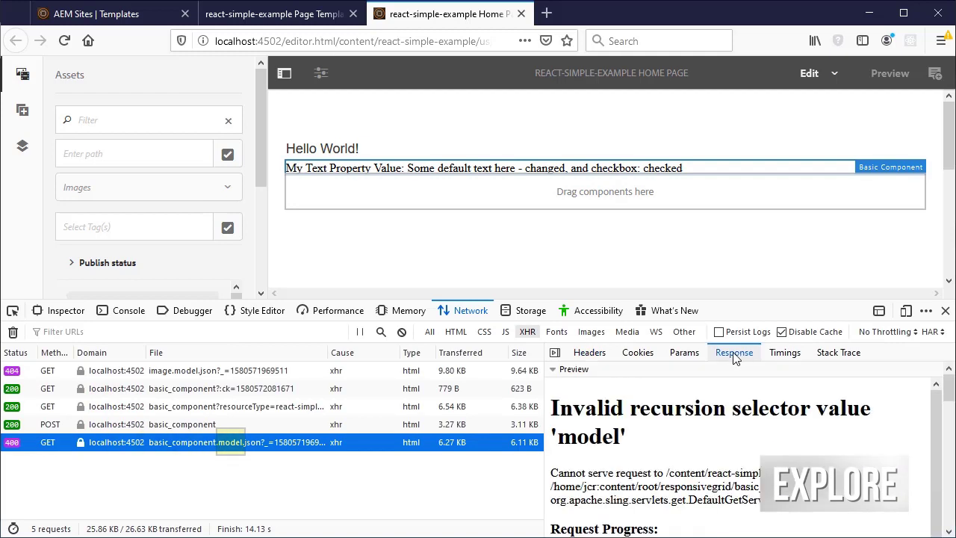
{"action": "right_click", "coordinate": [439, 448]}
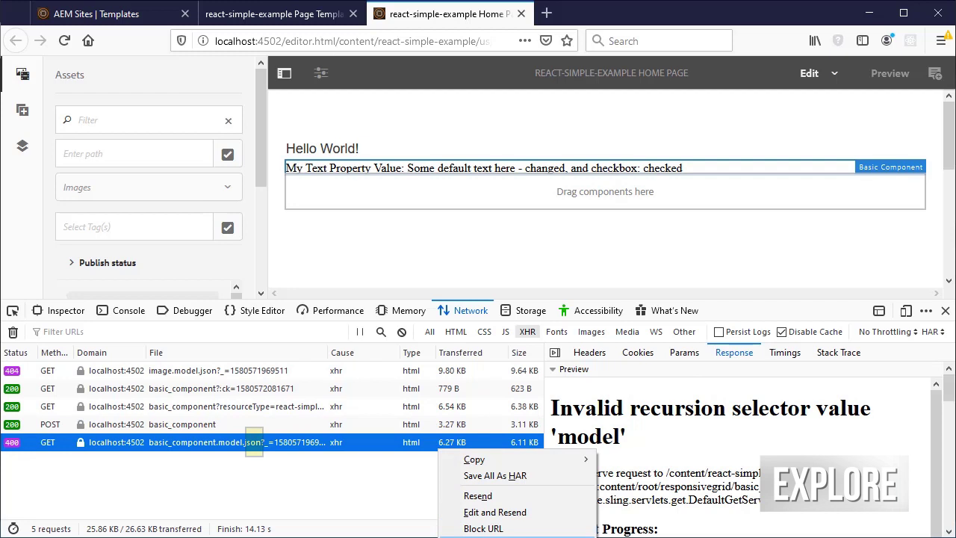
{"action": "key", "text": "Escape"}
{"action": "double_click", "coordinate": [254, 441]}
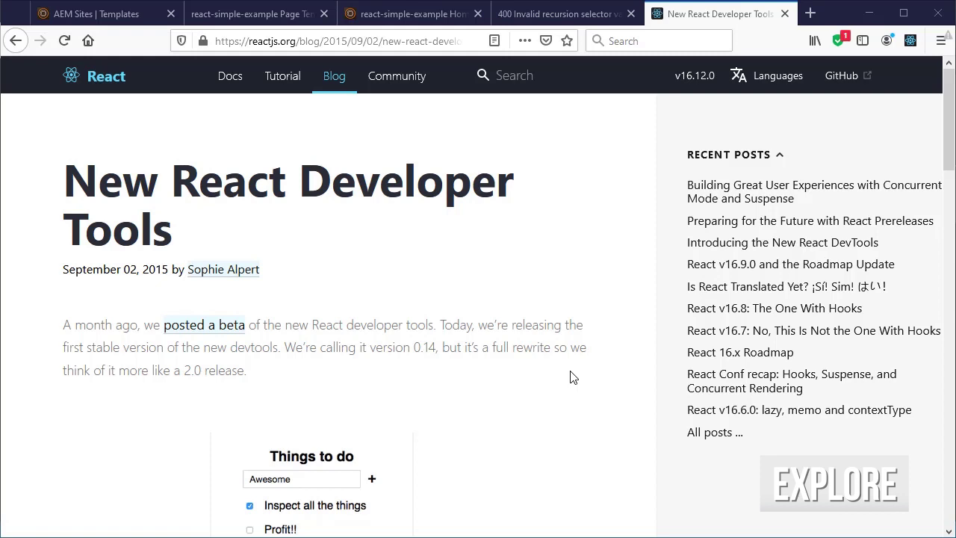
Scroll to Installation and open the Chrome Web Store and Firefox Add-ons links in background tabs.
{"action": "scroll", "coordinate": [570, 377], "scroll_direction": "down", "scroll_amount": 5}
{"action": "scroll", "coordinate": [570, 377], "scroll_direction": "down", "scroll_amount": 1}
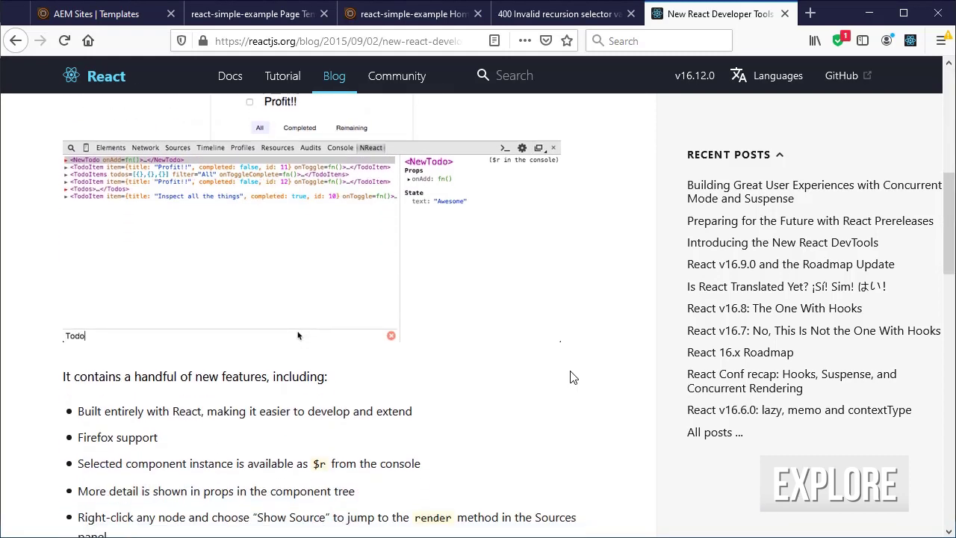
{"action": "scroll", "coordinate": [569, 377], "scroll_direction": "down", "scroll_amount": 1}
{"action": "scroll", "coordinate": [570, 377], "scroll_direction": "down", "scroll_amount": 3}
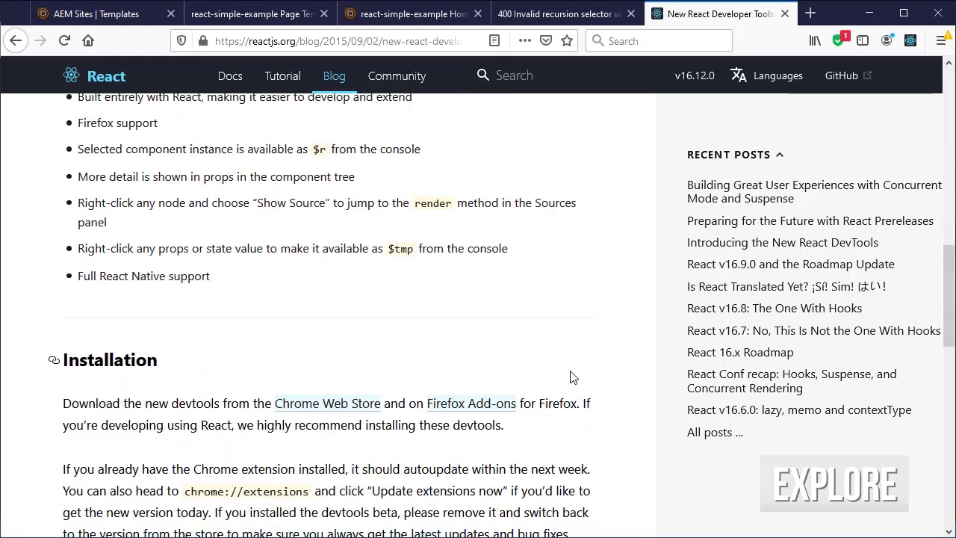
{"action": "scroll", "coordinate": [570, 377], "scroll_direction": "down", "scroll_amount": 1}
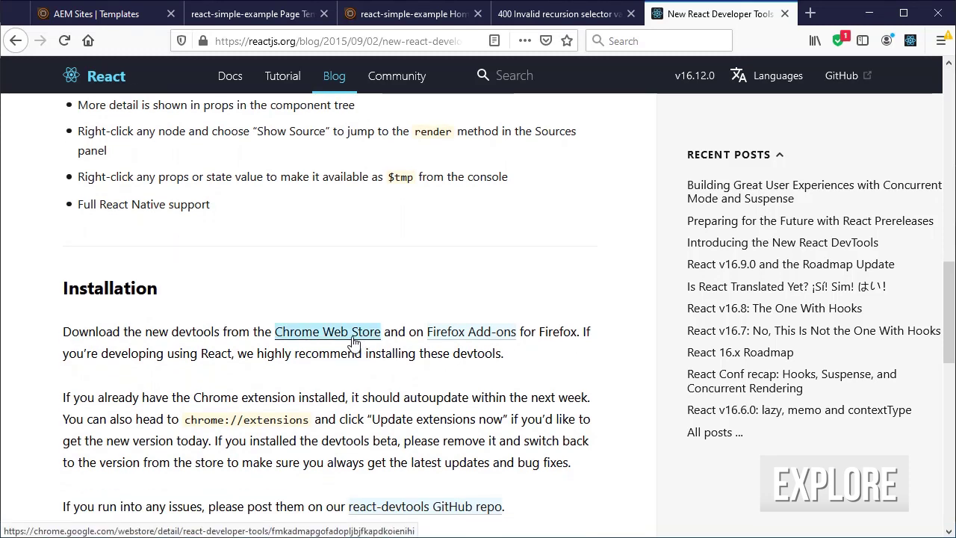
{"action": "middle_click", "coordinate": [355, 342]}
{"action": "middle_click", "coordinate": [438, 335]}
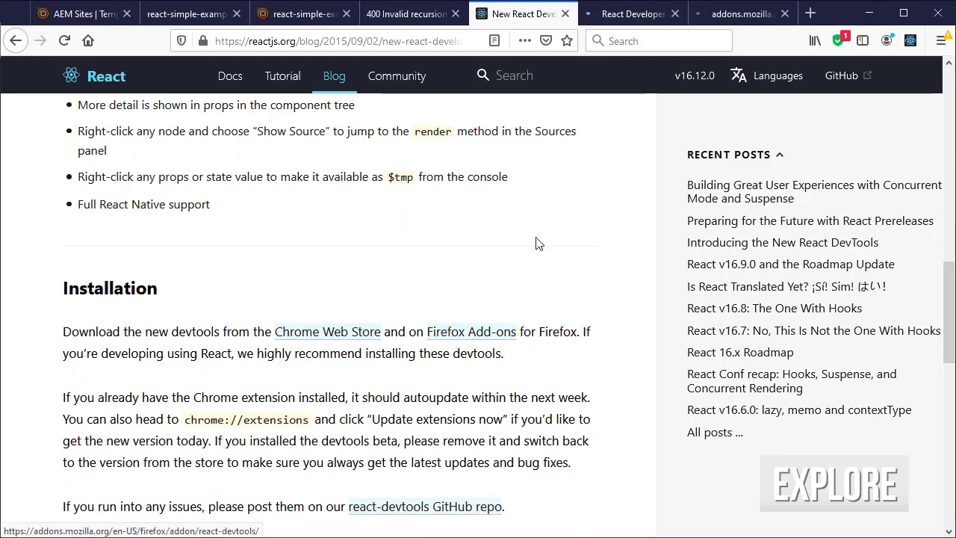
View both React Developer Tools store pages, then close them and the blog post.
{"action": "left_click", "coordinate": [620, 15]}
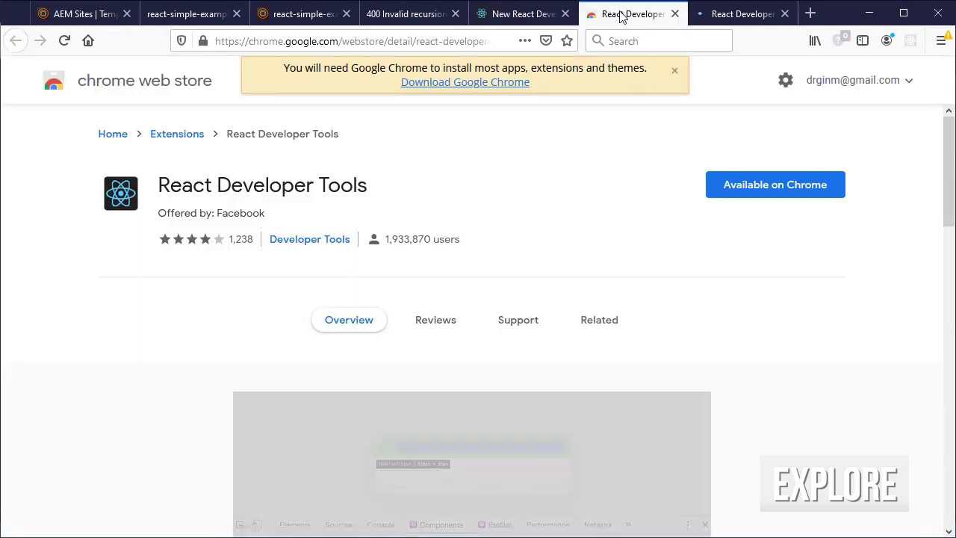
{"action": "left_click", "coordinate": [751, 16]}
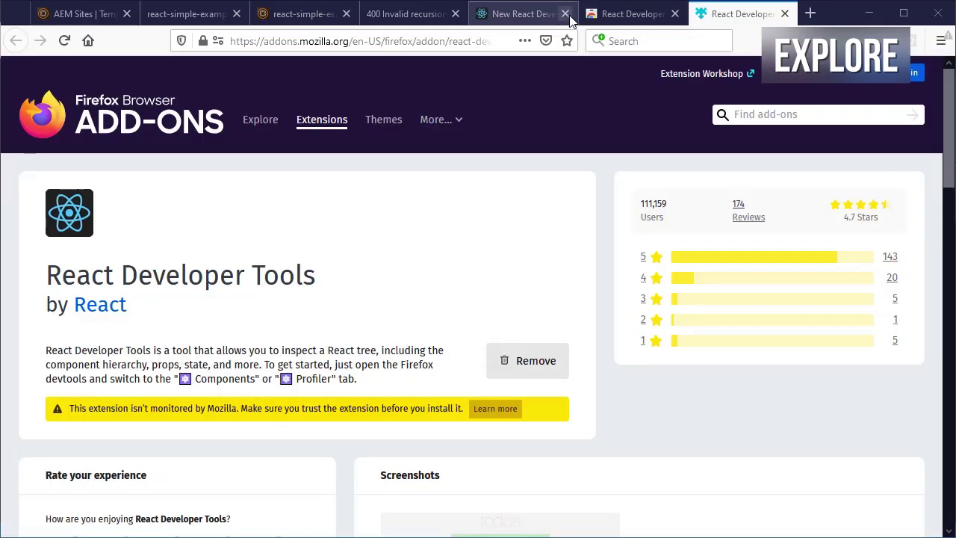
{"action": "left_click", "coordinate": [565, 13]}
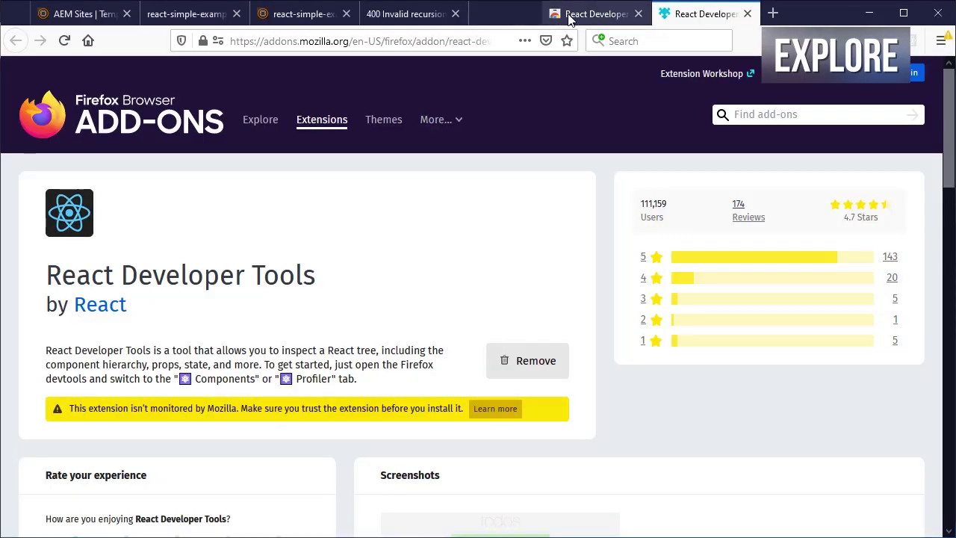
{"action": "middle_click", "coordinate": [567, 15]}
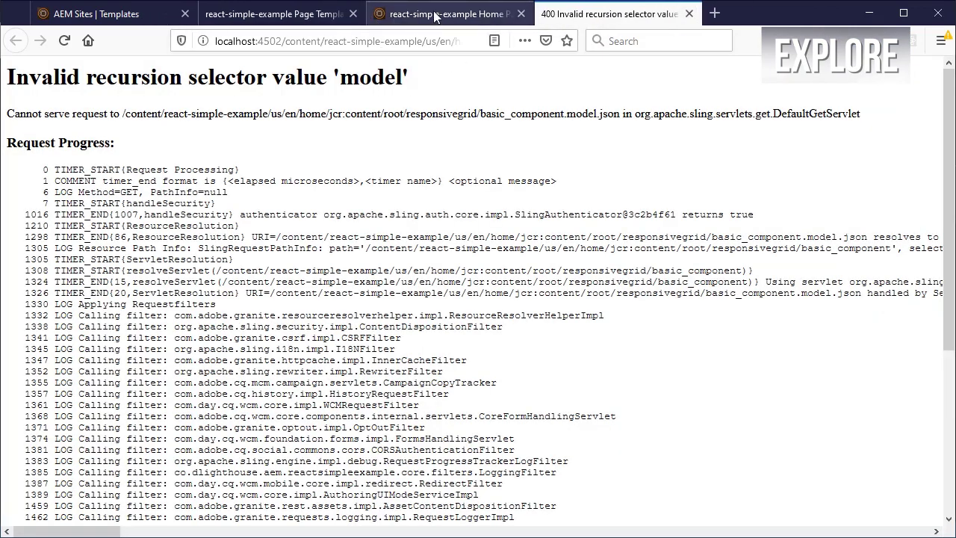
View the home page as published, with developer tools open.
{"action": "left_click", "coordinate": [435, 15]}
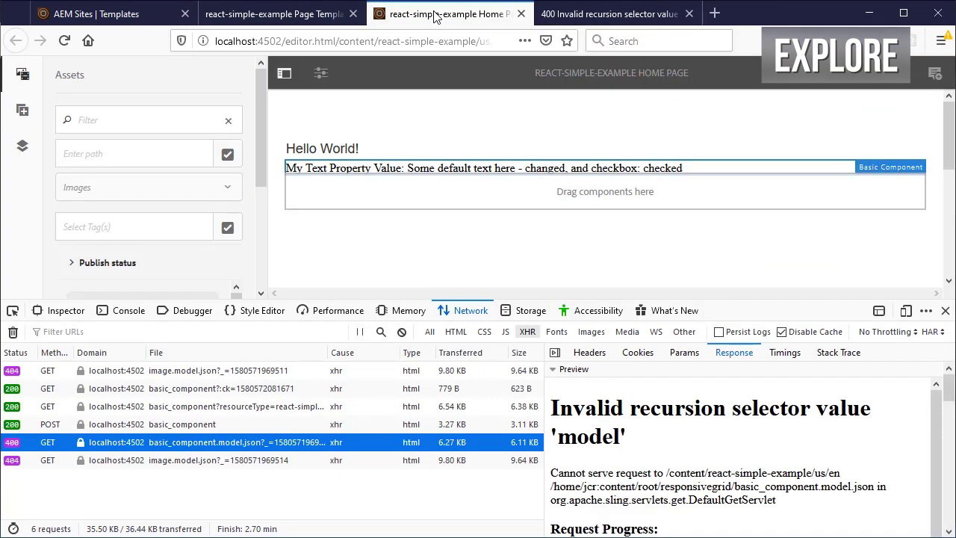
{"action": "left_click", "coordinate": [321, 75]}
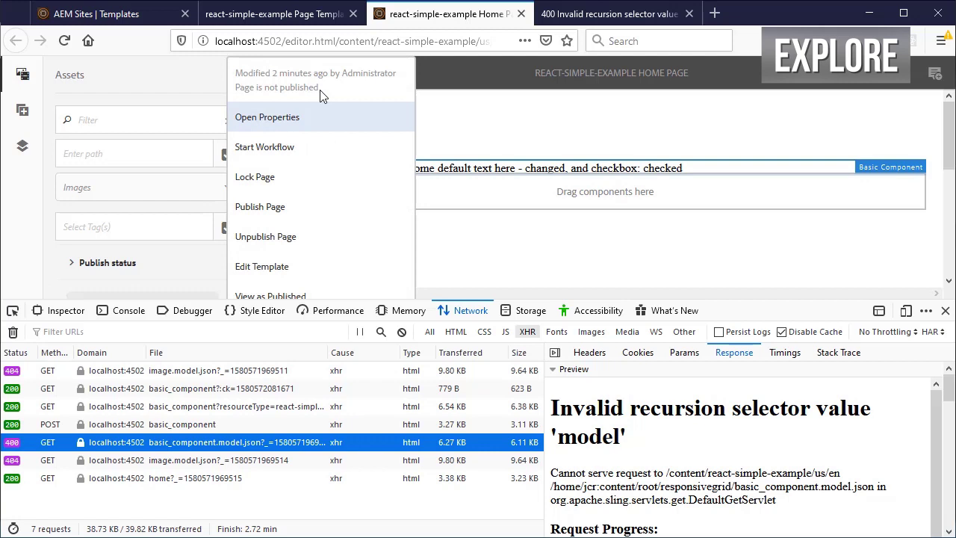
{"action": "left_click", "coordinate": [306, 297]}
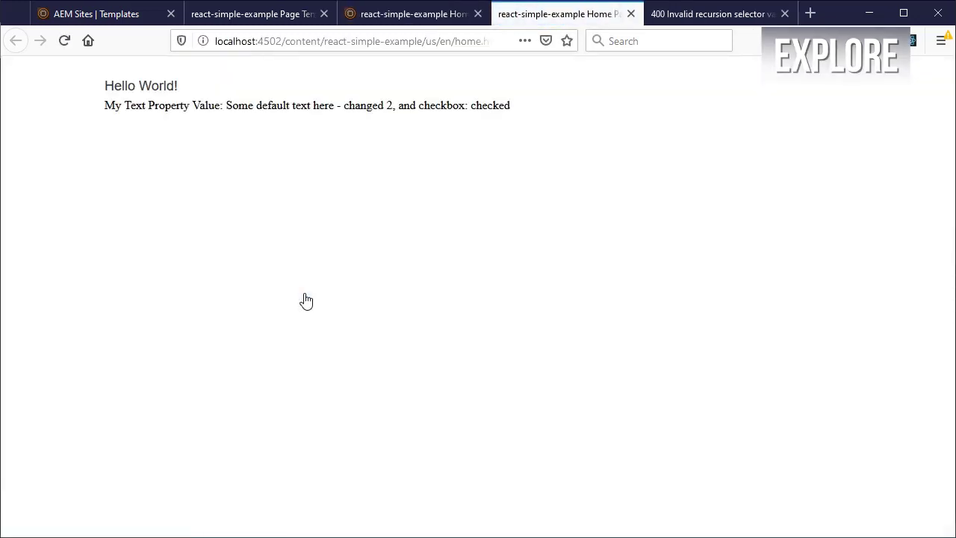
{"action": "key", "text": "F12"}
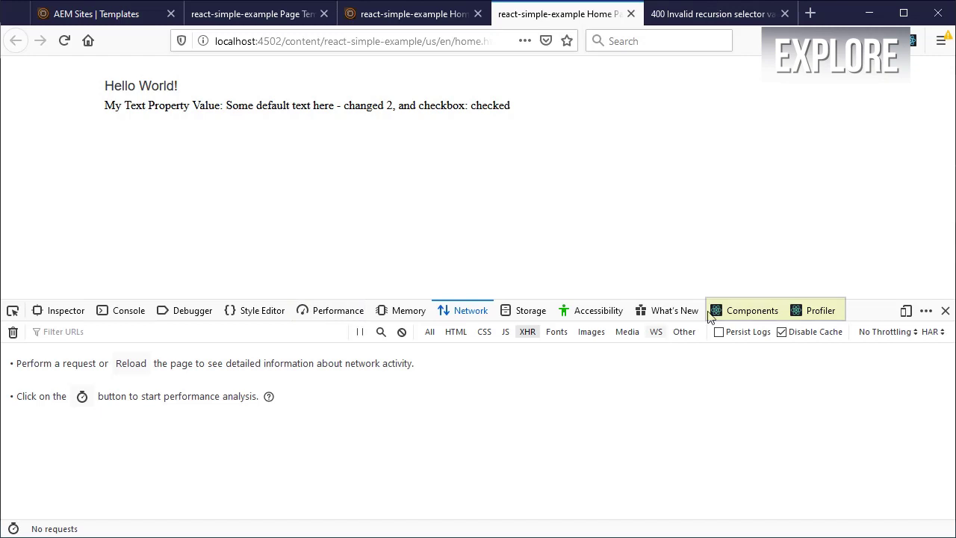
In React DevTools Components, pick the text element and change its text prop from 2 to 3.
{"action": "left_click", "coordinate": [761, 315]}
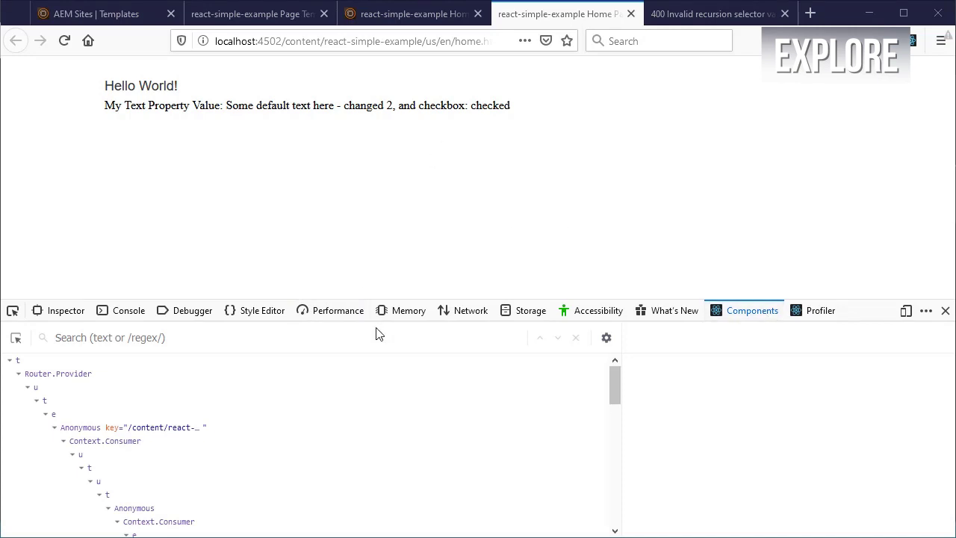
{"action": "left_click", "coordinate": [15, 338]}
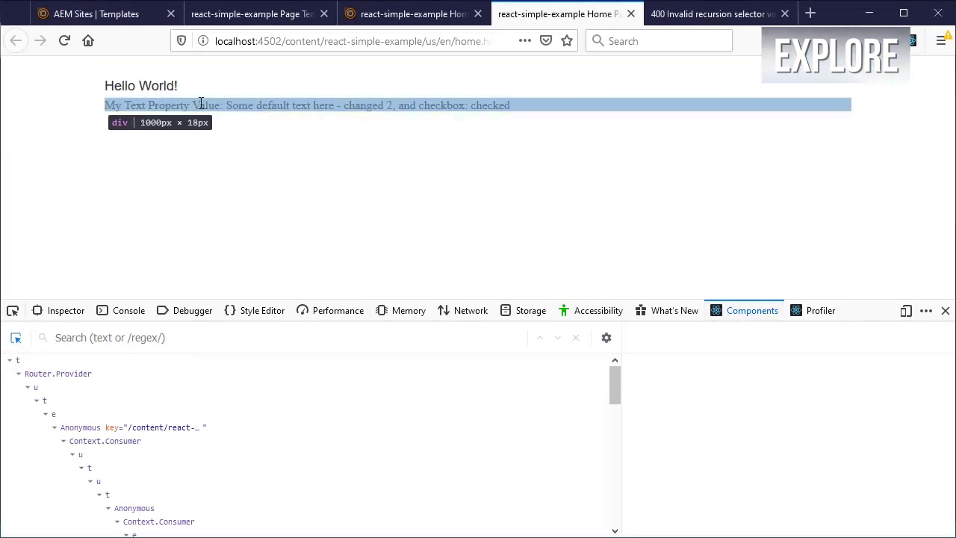
{"action": "left_click", "coordinate": [200, 105]}
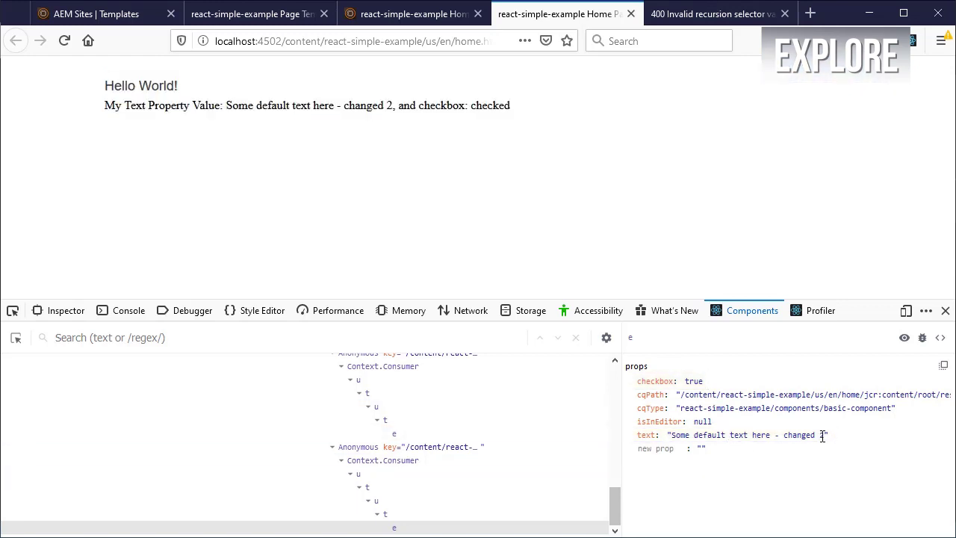
{"action": "double_click", "coordinate": [822, 436]}
{"action": "type", "text": "3"}
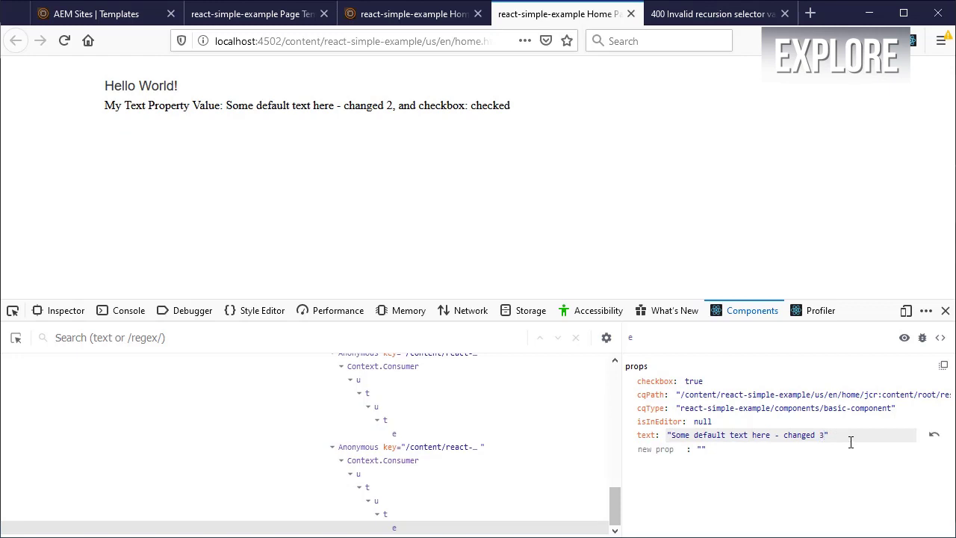
{"action": "key", "text": "Return"}
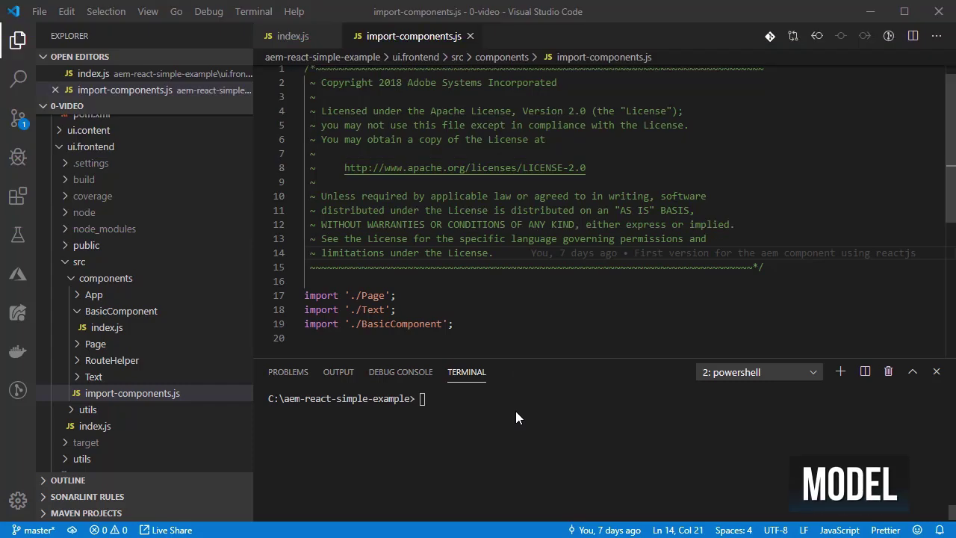
Expand core > src > main > models in the Explorer and open BasicModel.java.
{"action": "scroll", "coordinate": [247, 343], "scroll_direction": "up", "scroll_amount": 2}
{"action": "scroll", "coordinate": [239, 351], "scroll_direction": "up", "scroll_amount": 5}
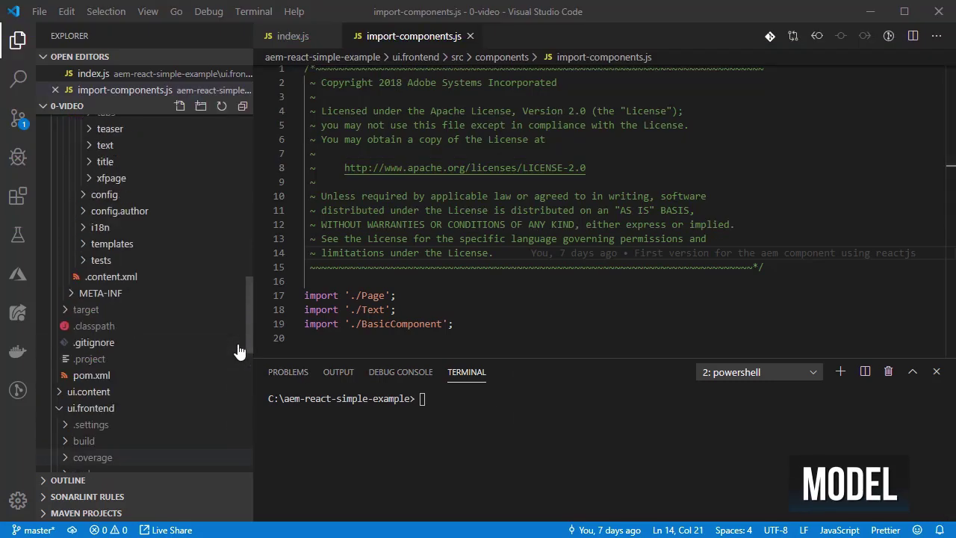
{"action": "scroll", "coordinate": [238, 351], "scroll_direction": "up", "scroll_amount": 10}
{"action": "scroll", "coordinate": [239, 350], "scroll_direction": "up", "scroll_amount": 10}
{"action": "scroll", "coordinate": [239, 351], "scroll_direction": "up", "scroll_amount": 4}
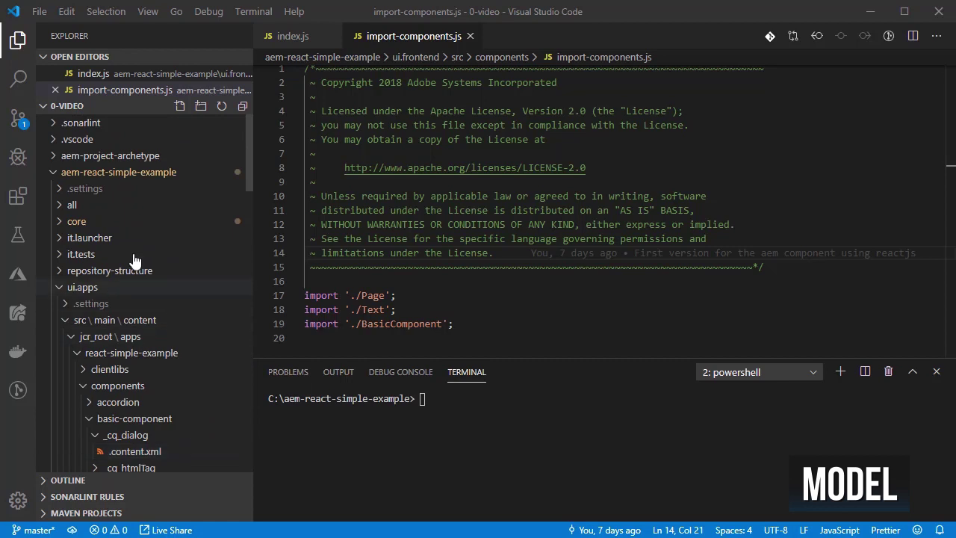
{"action": "left_click", "coordinate": [99, 223]}
{"action": "left_click", "coordinate": [104, 256]}
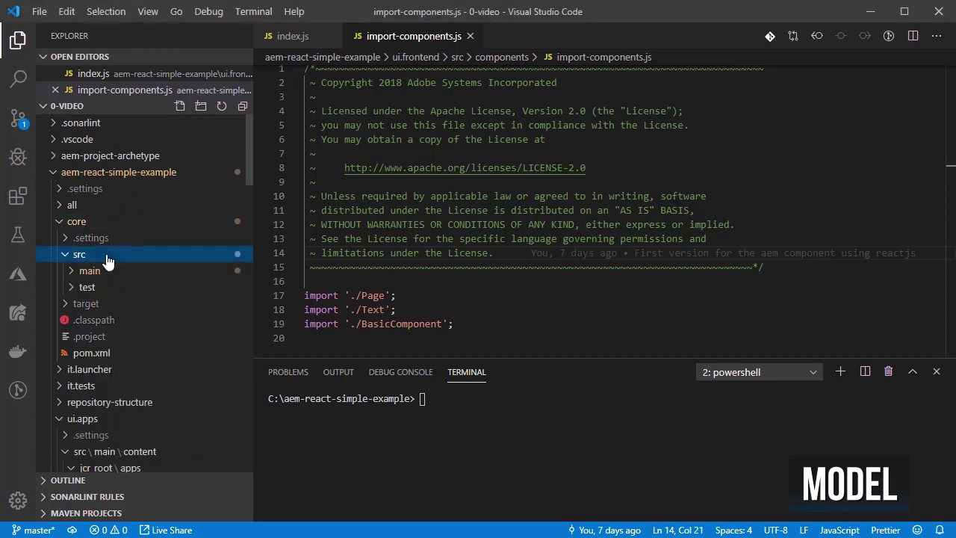
{"action": "left_click", "coordinate": [122, 273]}
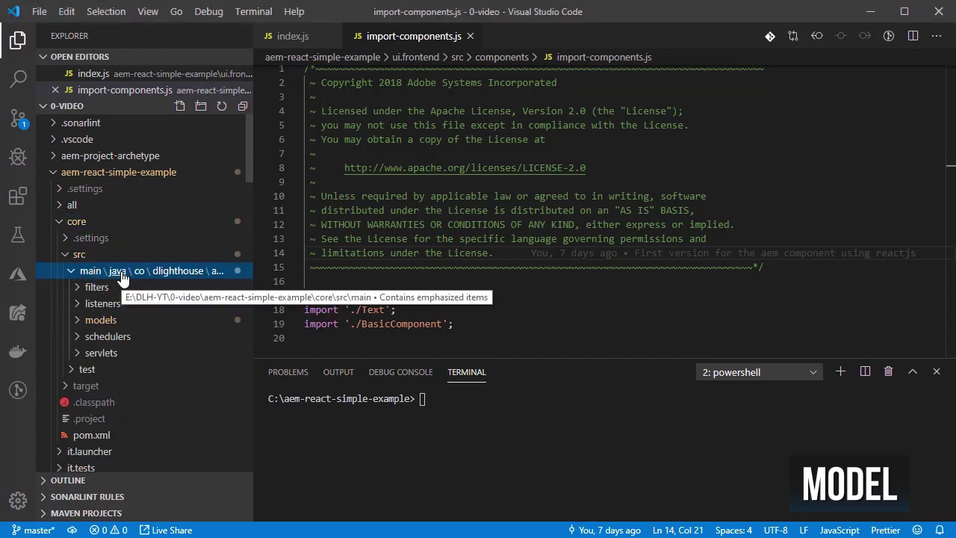
{"action": "left_click", "coordinate": [153, 327]}
{"action": "left_click", "coordinate": [149, 339]}
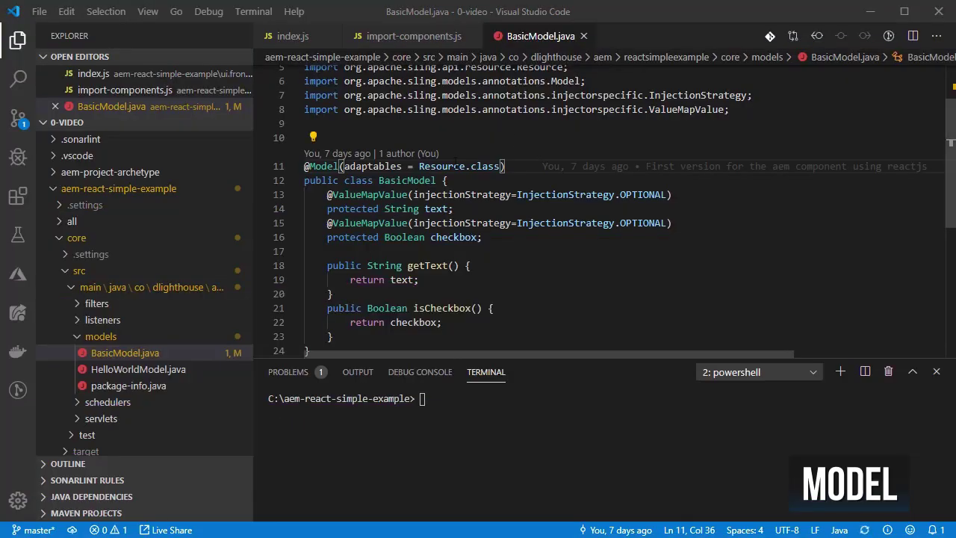
{"action": "double_click", "coordinate": [455, 166]}
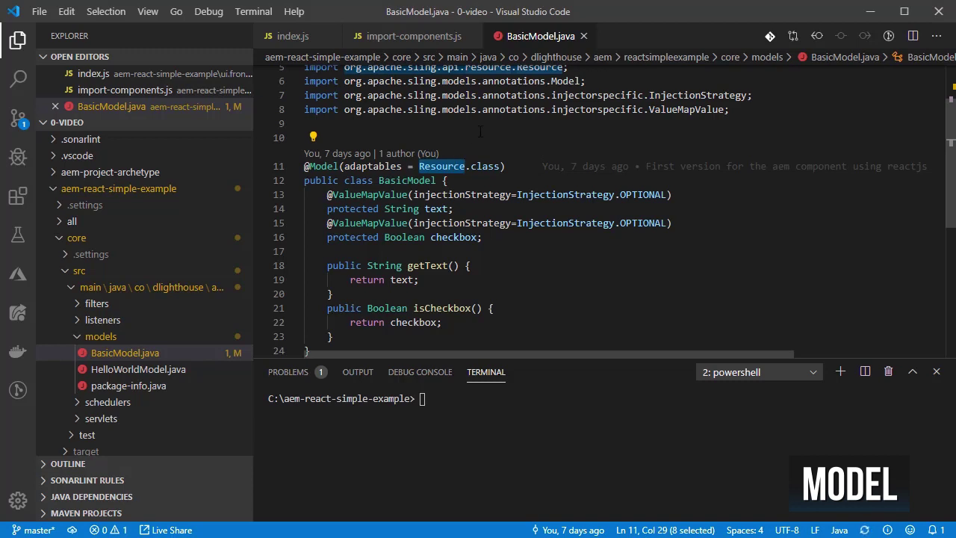
Make BasicModel adapt SlingHttpServletRequest and import SlingHttpServletRequest and ComponentExporter.
{"action": "type", "text": "SlingHttpServletR"}
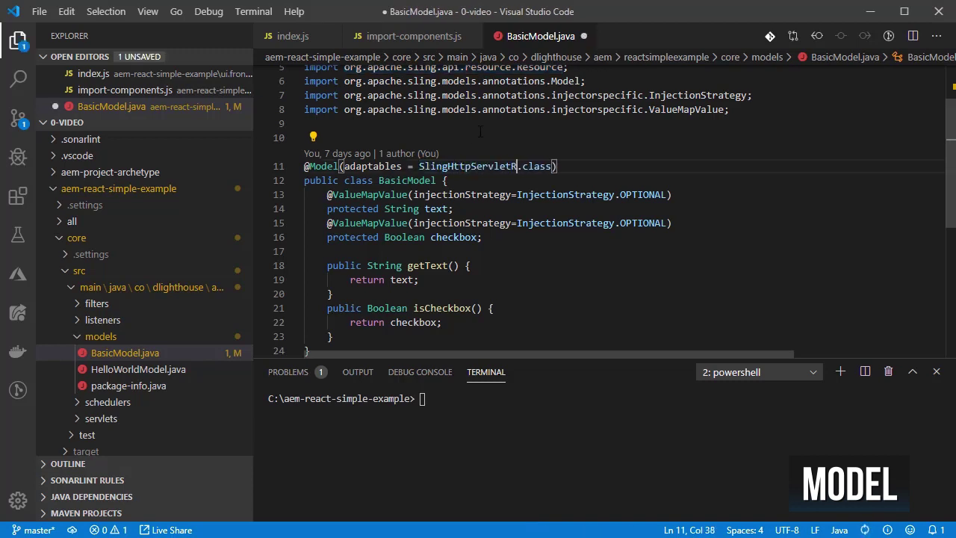
{"action": "type", "text": "equest"}
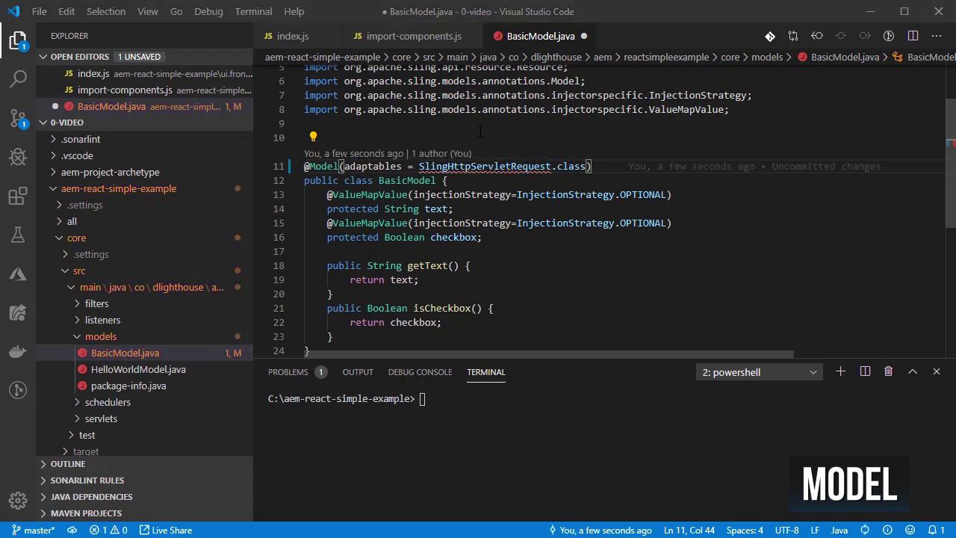
{"action": "left_click", "coordinate": [451, 123]}
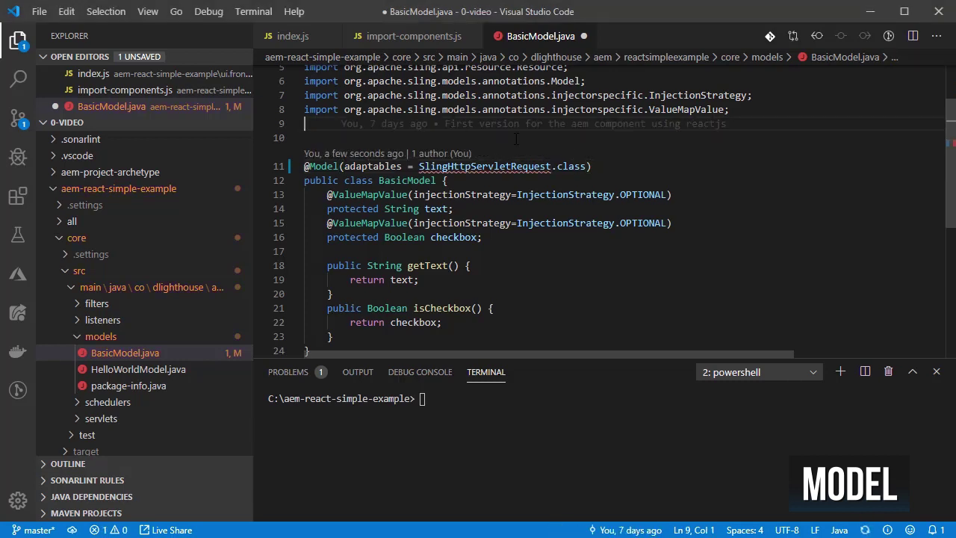
{"action": "key", "text": "Return"}
{"action": "type", "text": "import org.apache.sling.api.SlingHttpServ"}
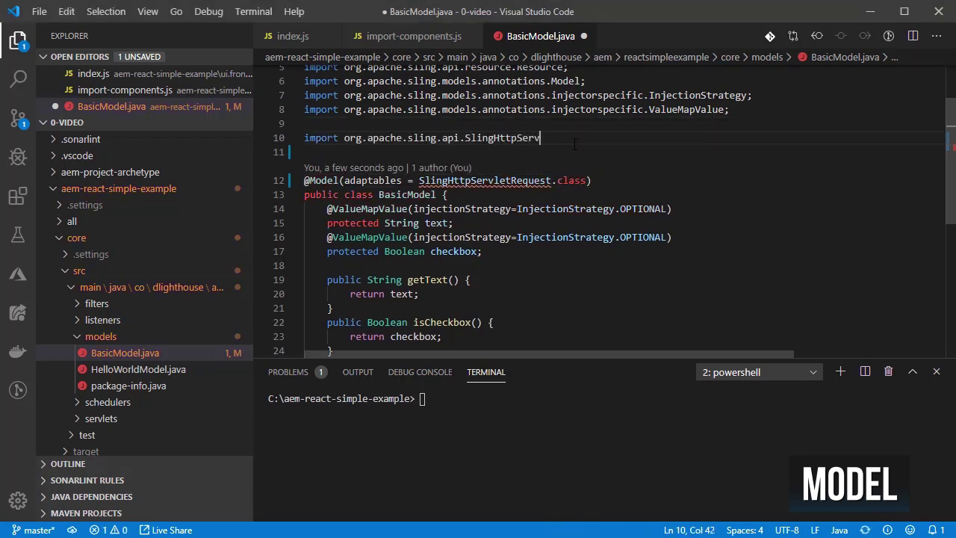
{"action": "type", "text": "letRequest;"}
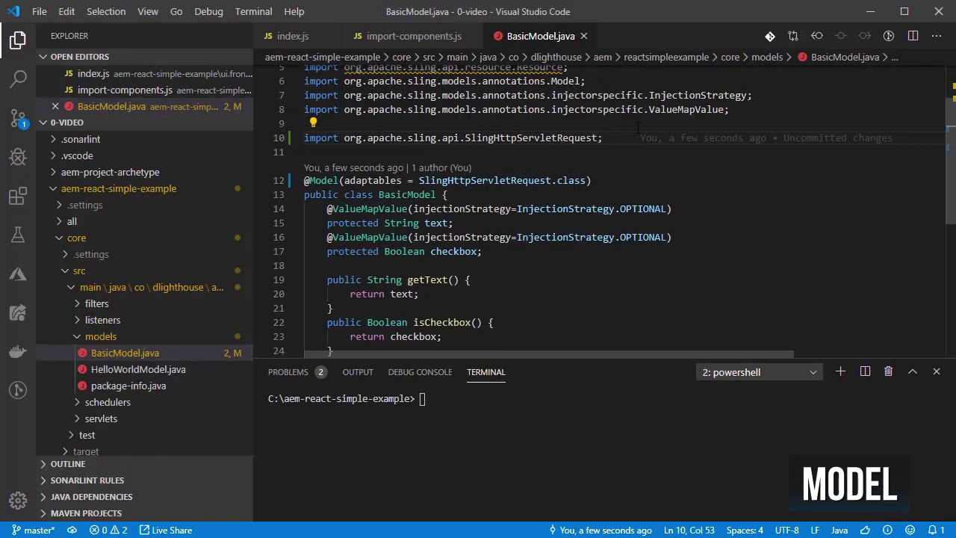
{"action": "key", "text": "Return"}
{"action": "type", "text": "import com.adobe.cq.export.json.ComponentExporter;"}
Make BasicModel implement ComponentExporter with getExportedType returning 'react-simple-example/components/basic-component'.
{"action": "left_click", "coordinate": [436, 208]}
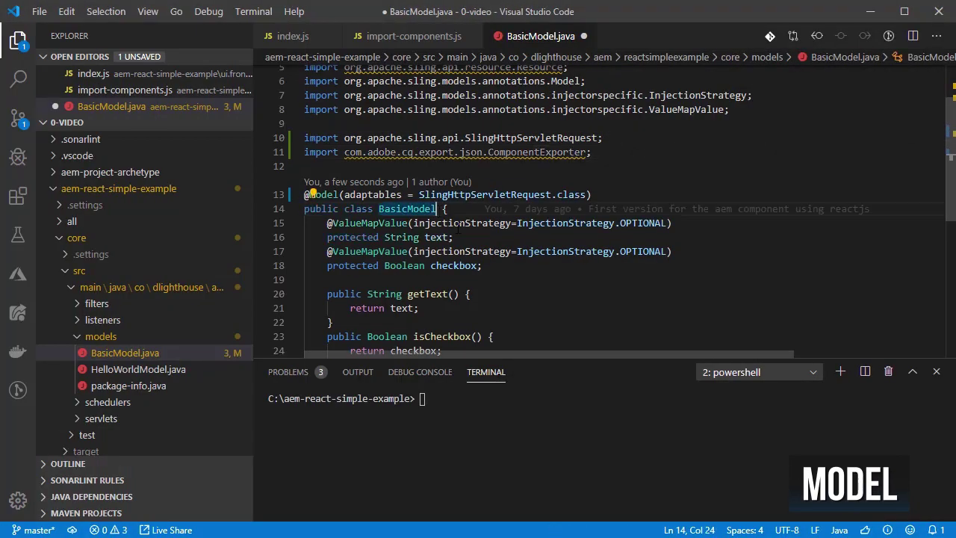
{"action": "type", "text": "implements ComponentExporter"}
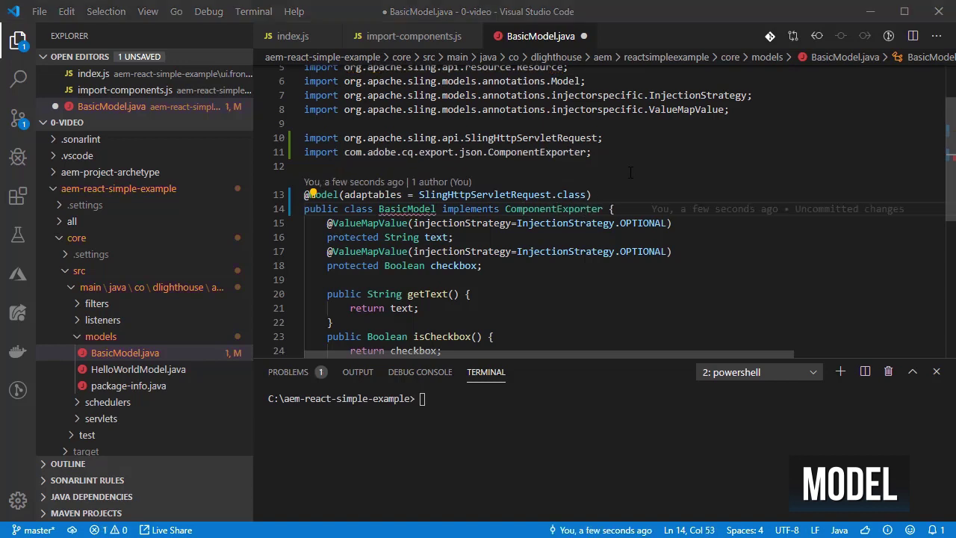
{"action": "scroll", "coordinate": [437, 254], "scroll_direction": "down", "scroll_amount": 3}
{"action": "left_click", "coordinate": [437, 254]}
{"action": "key", "text": "Return"}
{"action": "type", "text": "public String "}
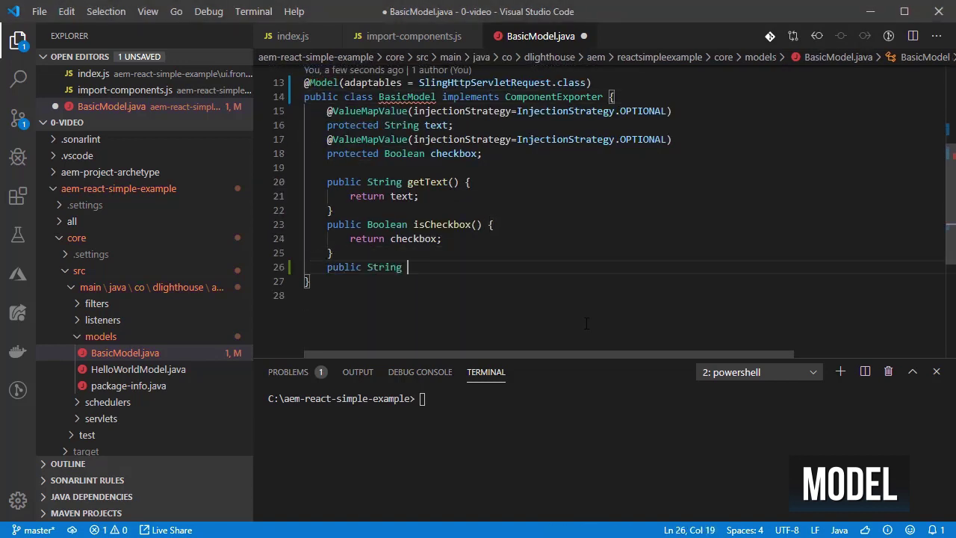
{"action": "type", "text": "getExportedType() {"}
{"action": "key", "text": "Return"}
{"action": "type", "text": "return \"react-simple-example/compone"}
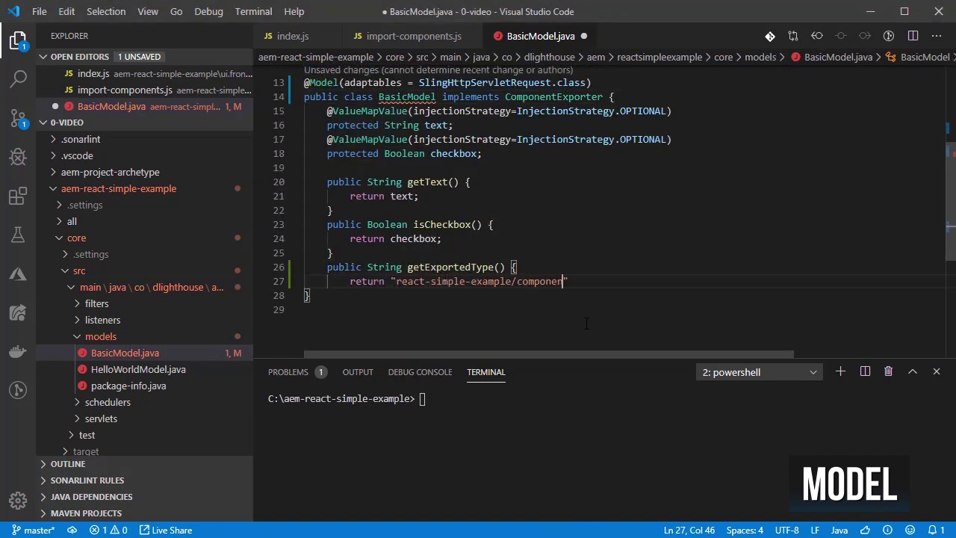
{"action": "type", "text": "nts/basic-component\";"}
{"action": "key", "text": "Return"}
{"action": "type", "text": "}"}
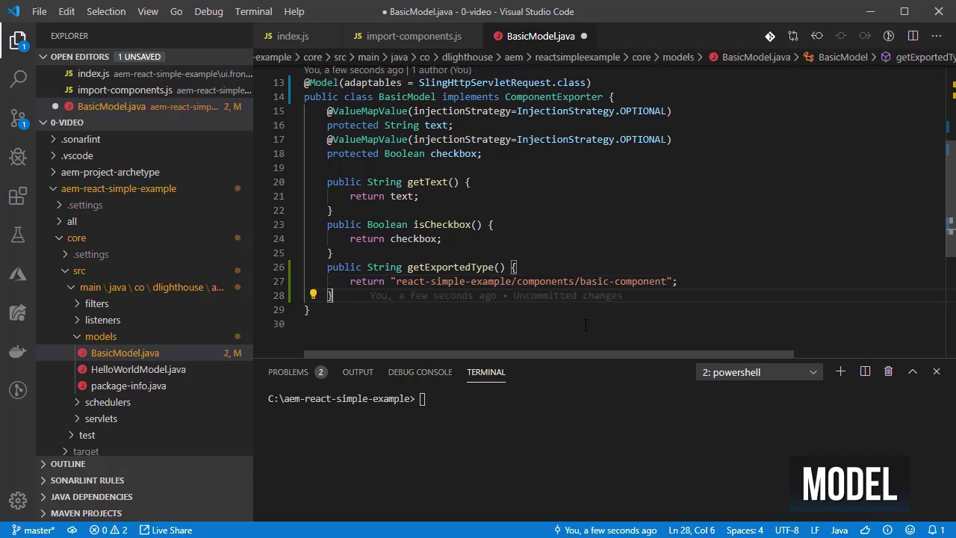
Extract the component path string into a constant named BASIC_COMPONENT_RESOURCETYPE.
{"action": "left_click", "coordinate": [673, 282], "text": "shift"}
{"action": "left_click_drag", "start_coordinate": [671, 281], "coordinate": [391, 281]}
{"action": "left_click", "coordinate": [312, 280]}
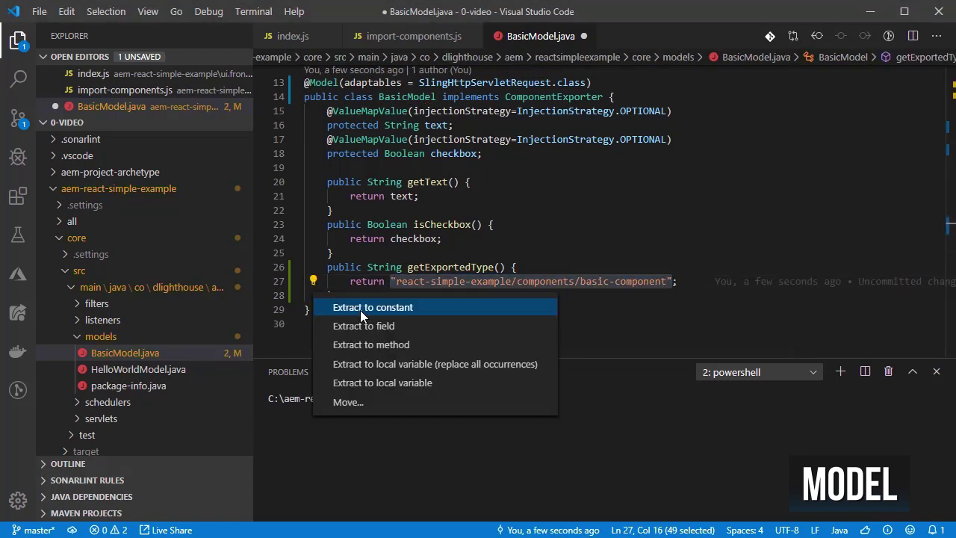
{"action": "left_click", "coordinate": [359, 304]}
{"action": "left_click", "coordinate": [672, 127]}
{"action": "key", "text": "shift+Home"}
{"action": "key", "text": "BackSpace"}
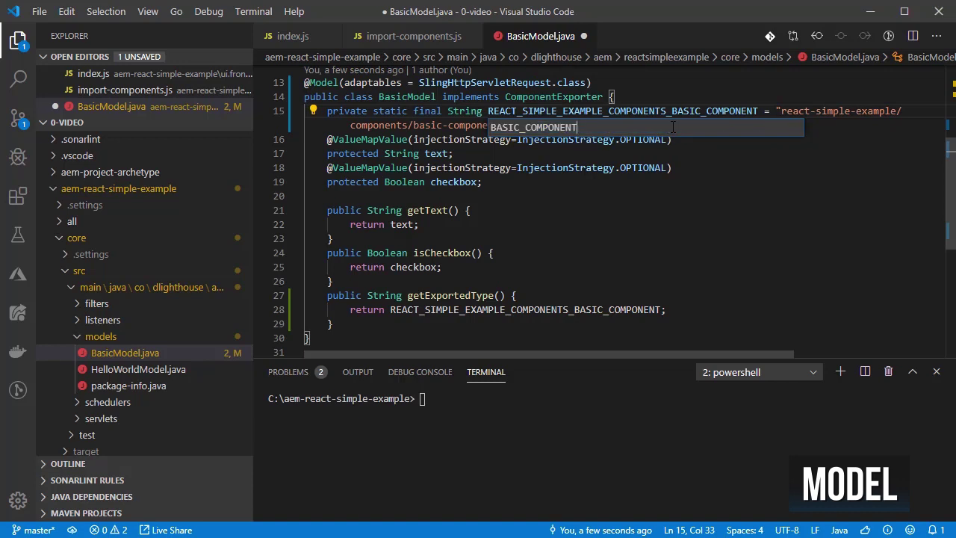
{"action": "type", "text": "OURCETYPE"}
{"action": "key", "text": "Return"}
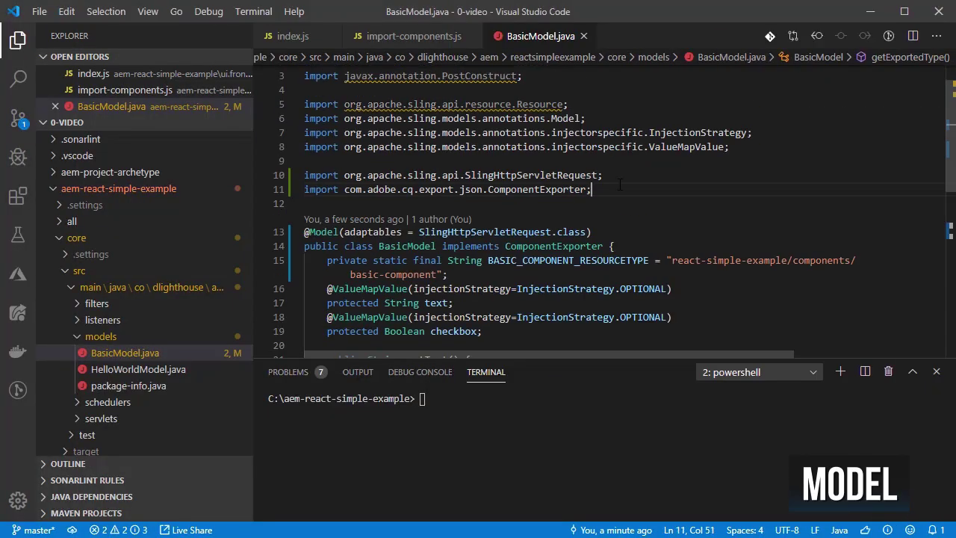
Import Sling's Exporter annotation and ExporterConstants into BasicModel.java.
{"action": "key", "text": "Return"}
{"action": "type", "text": "import org.apache.sling.mode"}
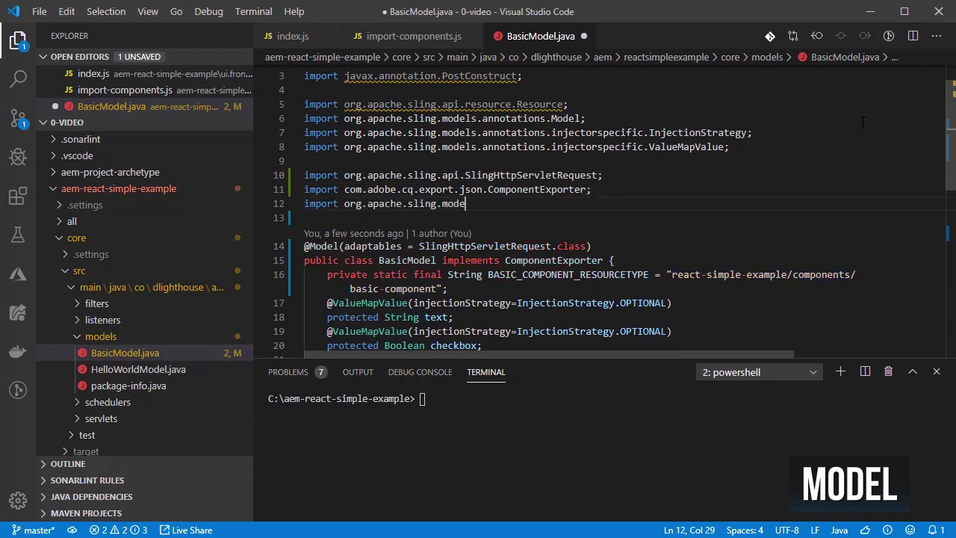
{"action": "type", "text": "ls.annotations.Exporter;"}
{"action": "key", "text": "Return"}
{"action": "type", "text": "import com.adobe.cq.export."}
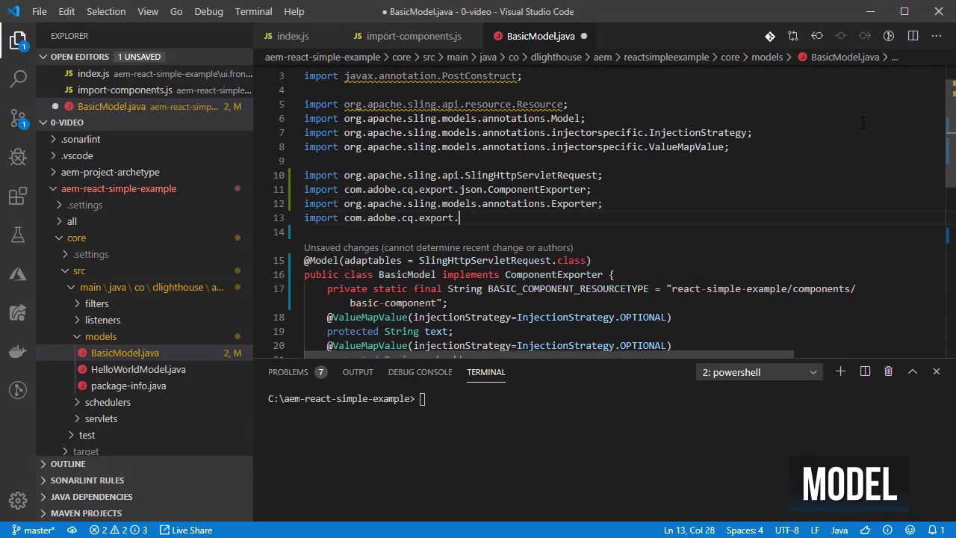
{"action": "type", "text": "json.ExporterConstants;"}
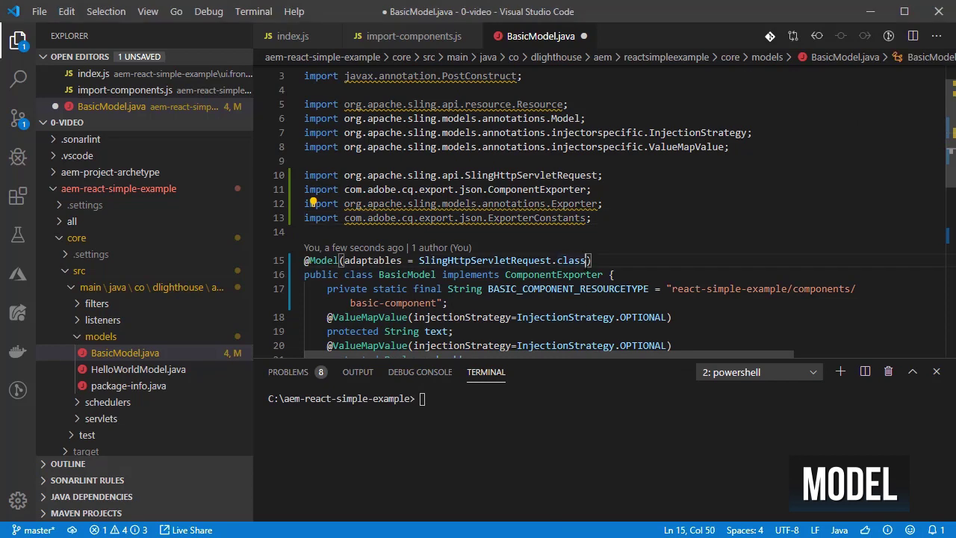
{"action": "type", "text": ","}
{"action": "key", "text": "Return"}
{"action": "type", "text": "adapters = {Comp"}
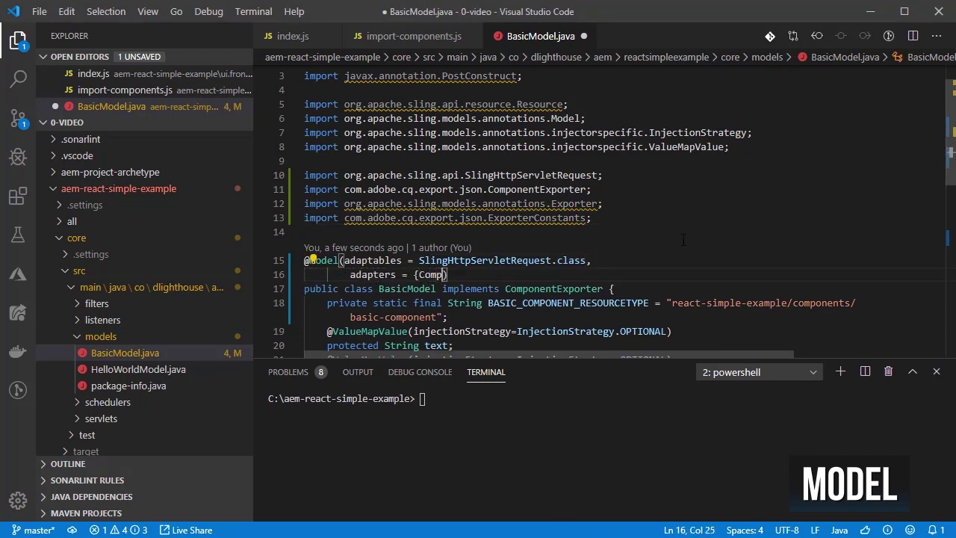
{"action": "type", "text": "onentExporter.class},"}
{"action": "key", "text": "Return"}
{"action": "type", "text": "resourceType ="}
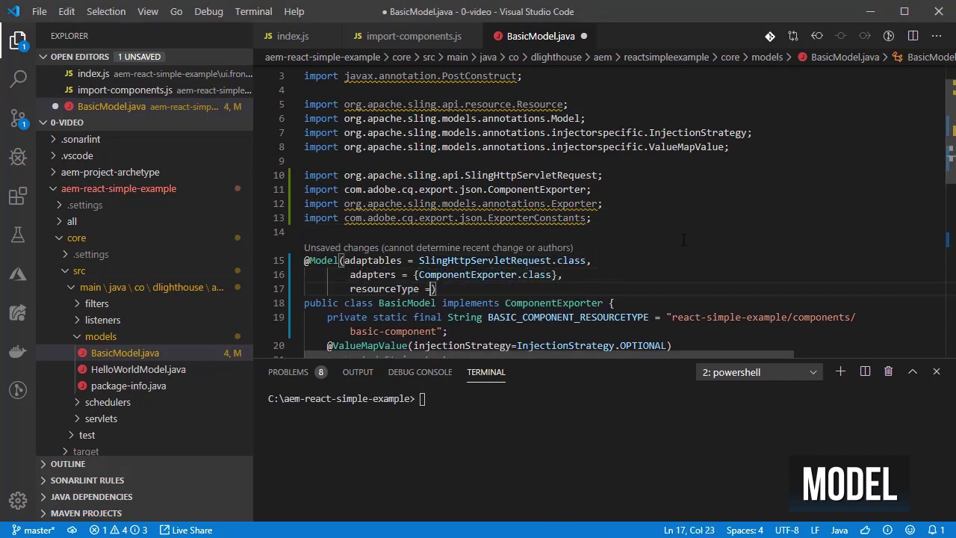
{"action": "type", "text": " BasicModel.BASIC_COMPONENT_RESOURCETYPE"}
{"action": "key", "text": "Return"}
{"action": "key", "text": "ctrl+s"}
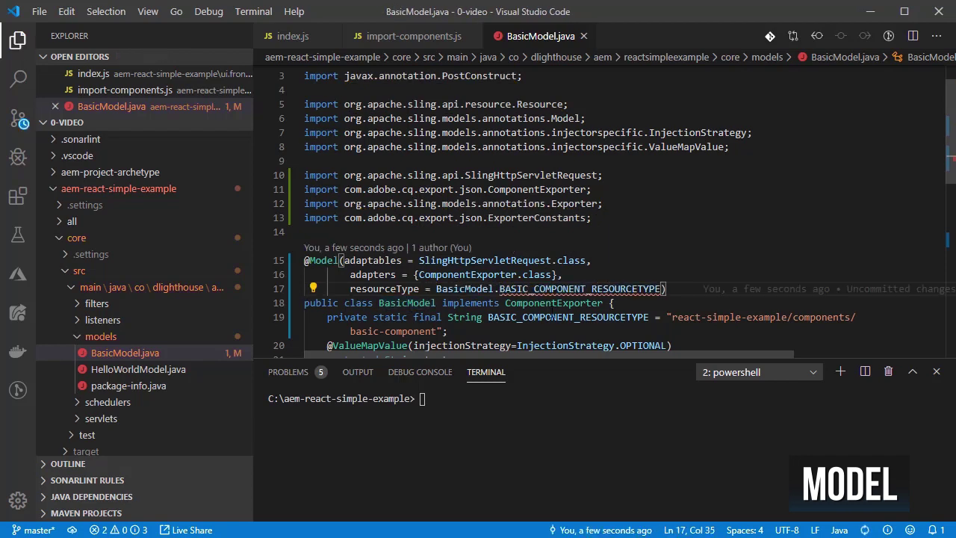
{"action": "key", "text": "Return"}
{"action": "type", "text": "@Expo"}
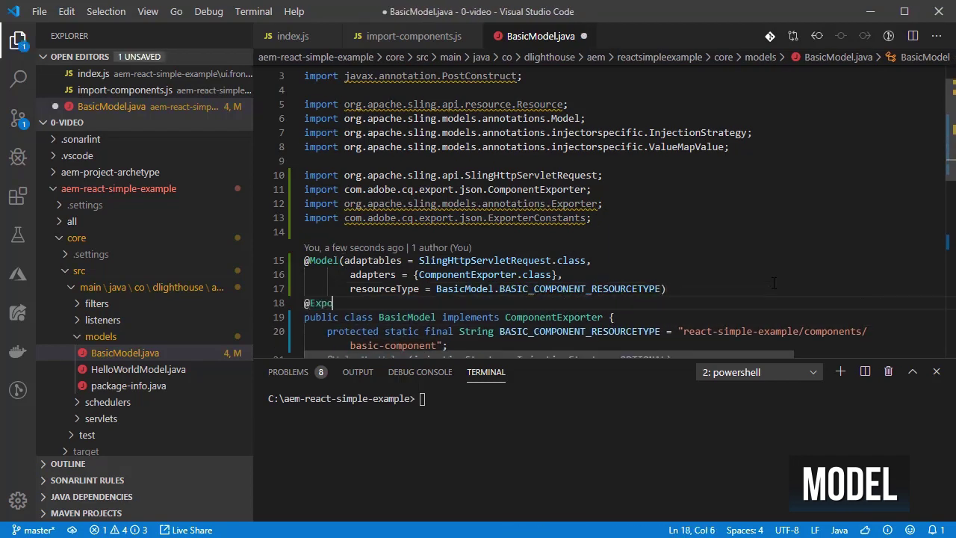
{"action": "type", "text": "rter(name = ExporterConstants."}
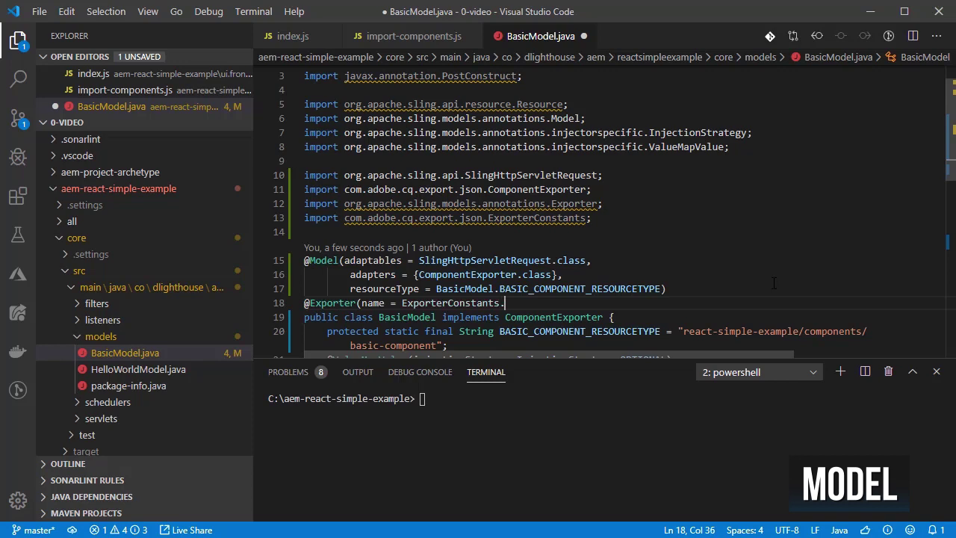
{"action": "type", "text": "SLING_MODEL_EXPORTER_NAME, extensi"}
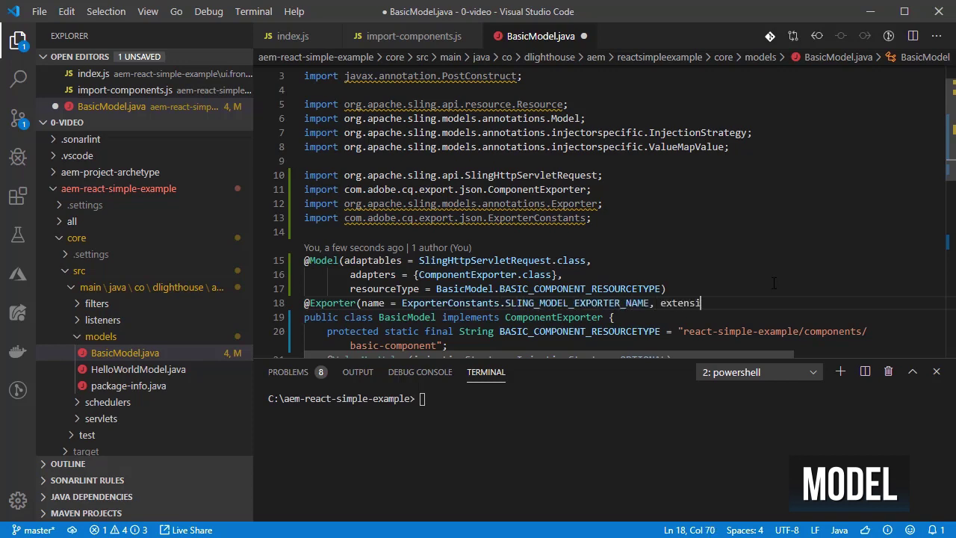
{"action": "type", "text": "ons = ExporterConstants.SLING_MODEL_EXTENSION)"}
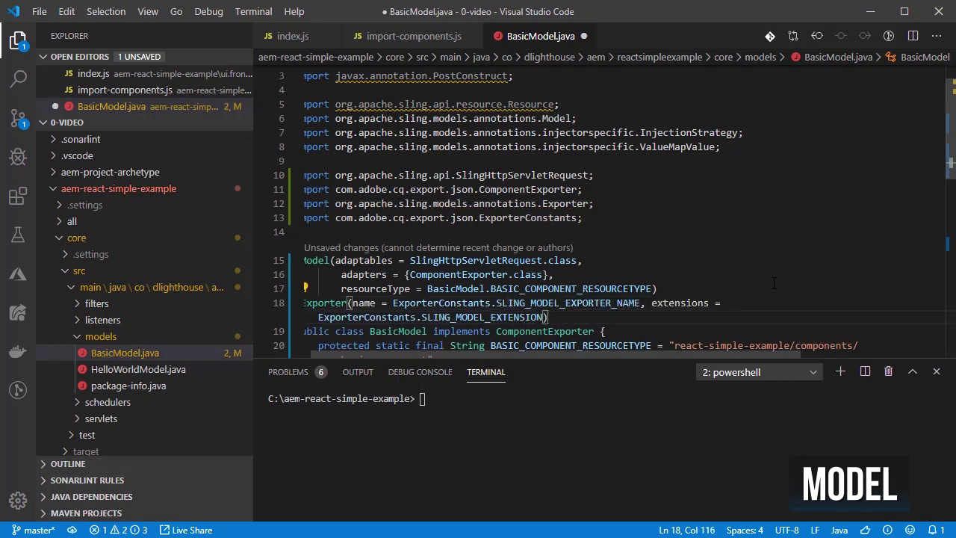
{"action": "key", "text": "ctrl+s"}
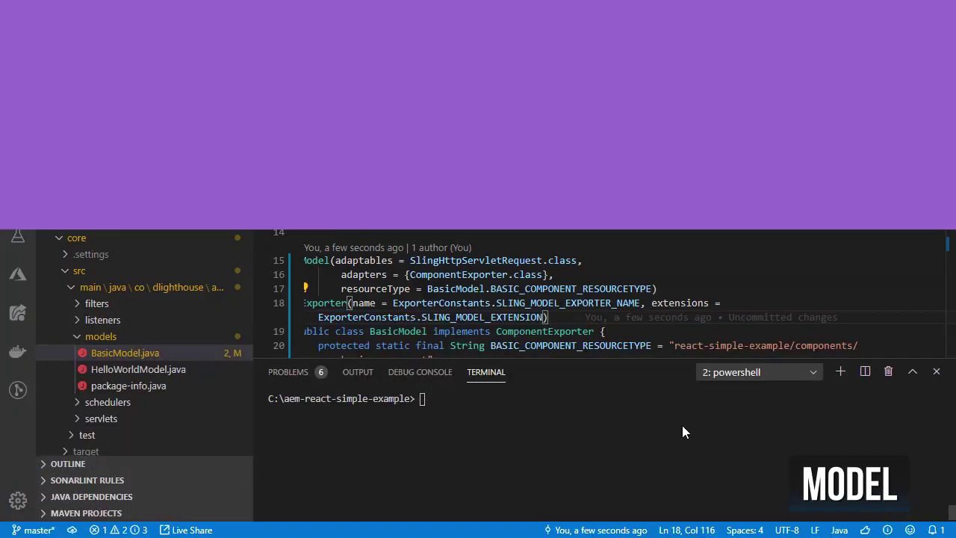
{"action": "type", "text": "mvn clean install -PautoInstallPackage -Padobe-public"}
{"action": "key", "text": "Return"}
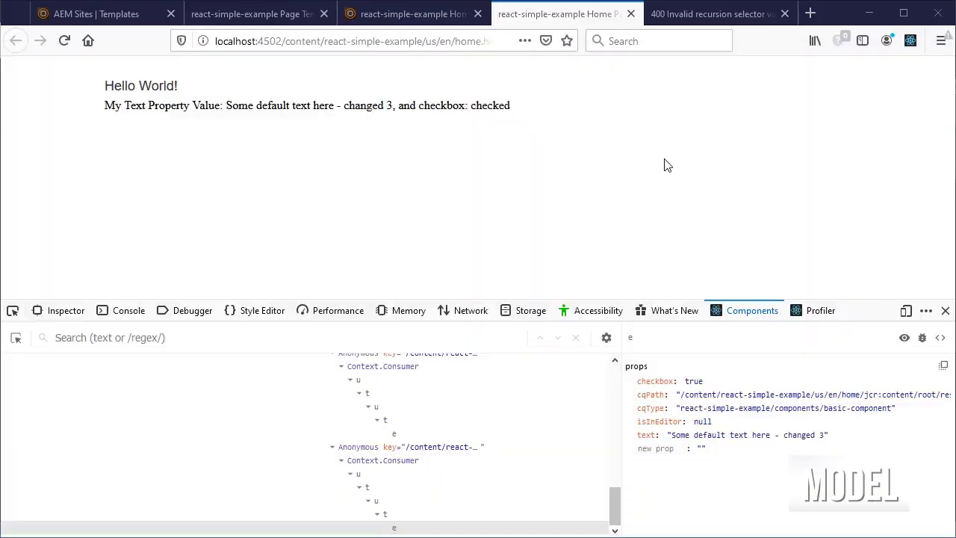
Reload basic_component.model.json so it returns text, checkbox and :type JSON.
{"action": "left_click", "coordinate": [709, 15]}
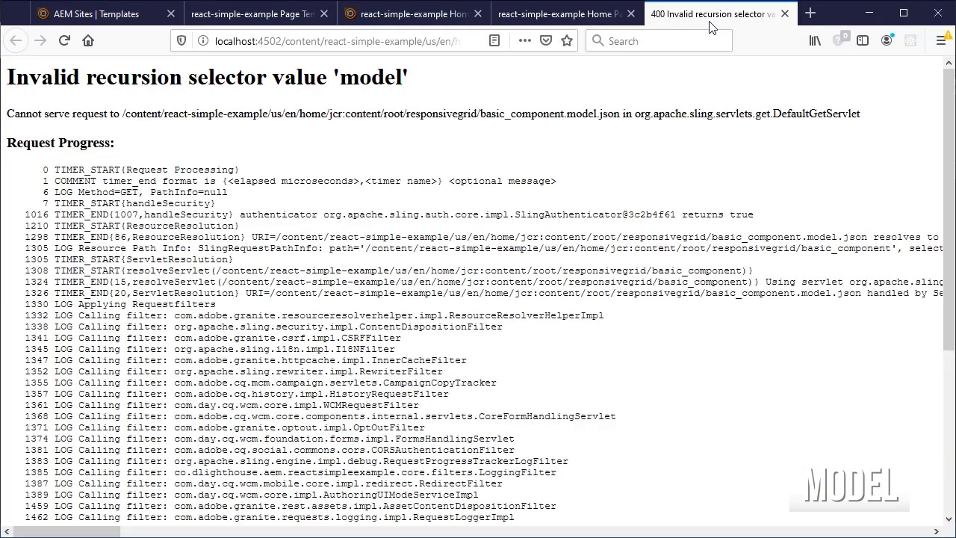
{"action": "key", "text": "F5"}
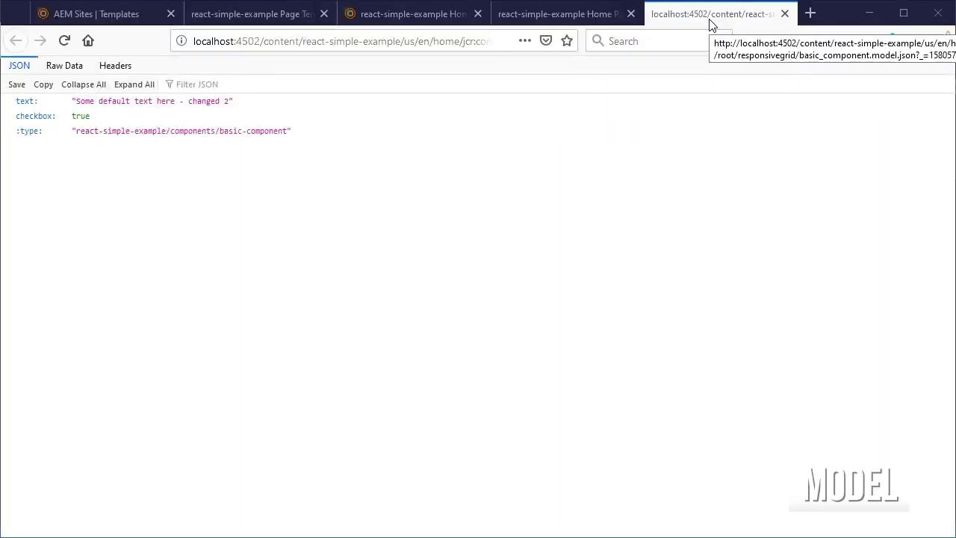
In the Basic Component's properties, change the text ending from 2 to 3 and untick Checkbox.
{"action": "left_click", "coordinate": [377, 17]}
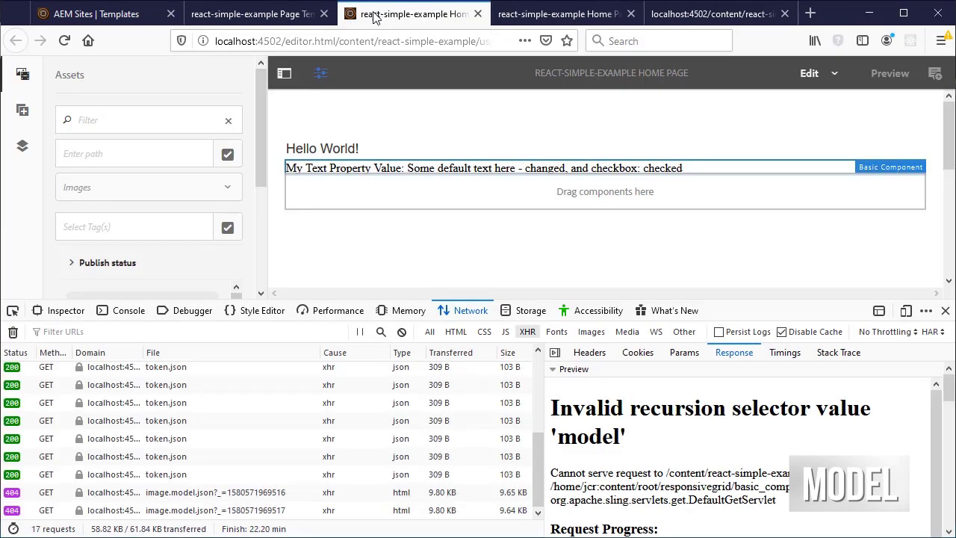
{"action": "left_click", "coordinate": [543, 170]}
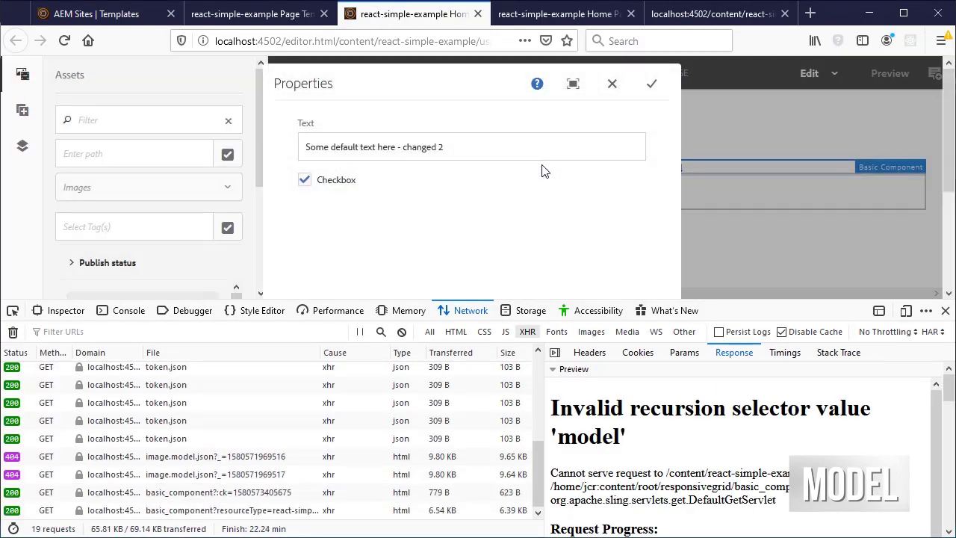
{"action": "left_click", "coordinate": [462, 152]}
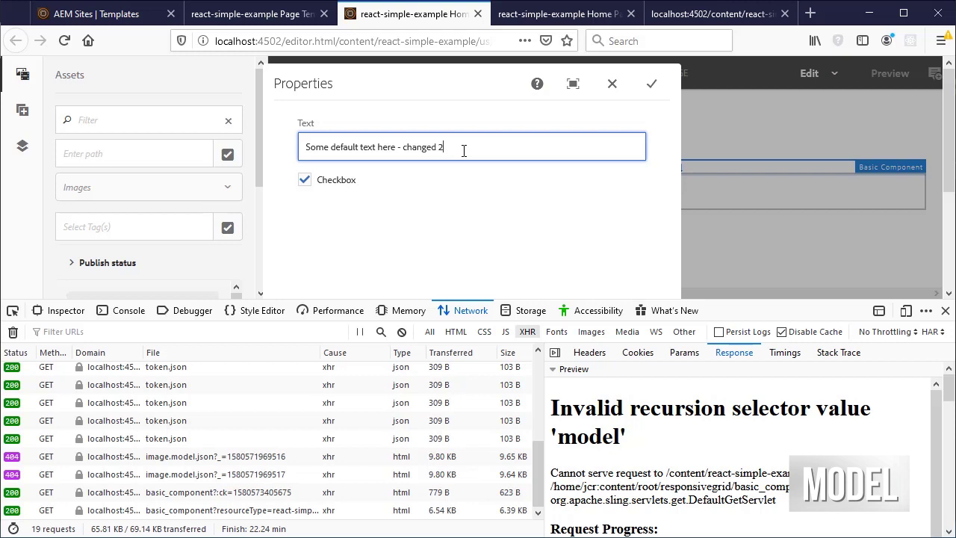
{"action": "key", "text": "BackSpace"}
{"action": "type", "text": "3"}
{"action": "left_click", "coordinate": [304, 180]}
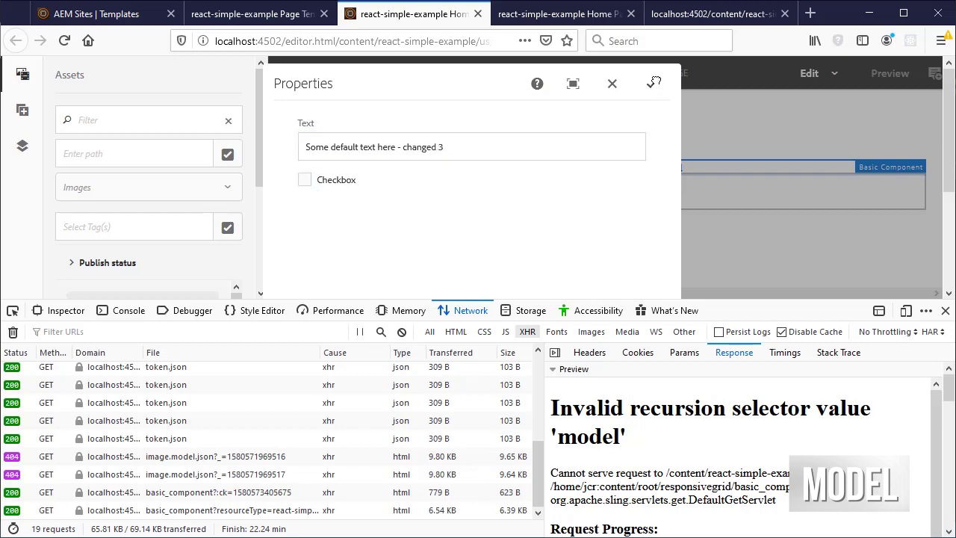
{"action": "left_click", "coordinate": [651, 82]}
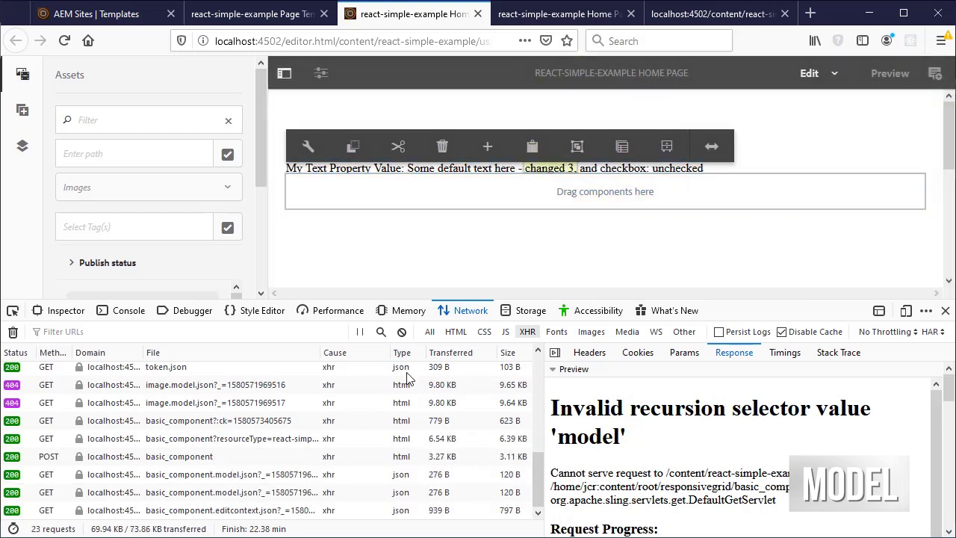